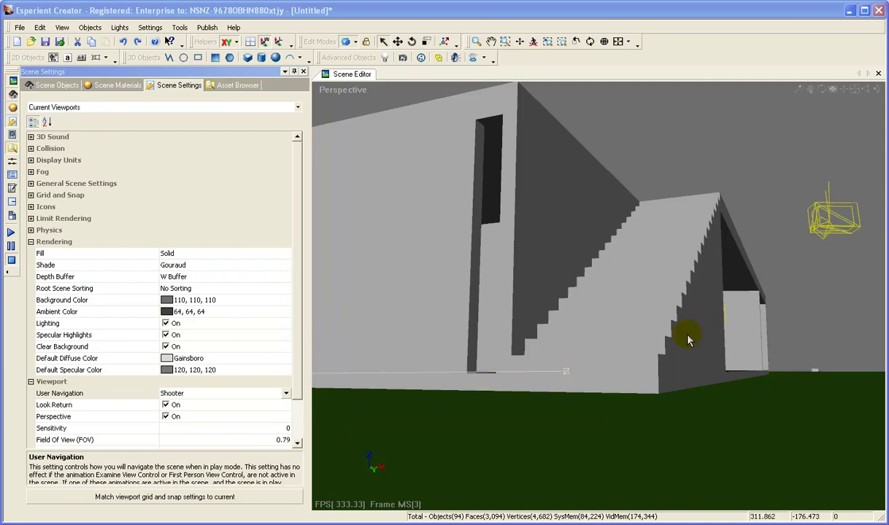
Play the scene and walk toward the outdoor staircase to check the camera height, and stop playback.
{"action": "mouse_move", "coordinate": [687, 340]}
{"action": "middle_mouse_down"}
{"action": "mouse_move", "coordinate": [680, 343]}
{"action": "mouse_move", "coordinate": [697, 337]}
{"action": "mouse_move", "coordinate": [678, 339]}
{"action": "mouse_move", "coordinate": [688, 338]}
{"action": "middle_mouse_up"}
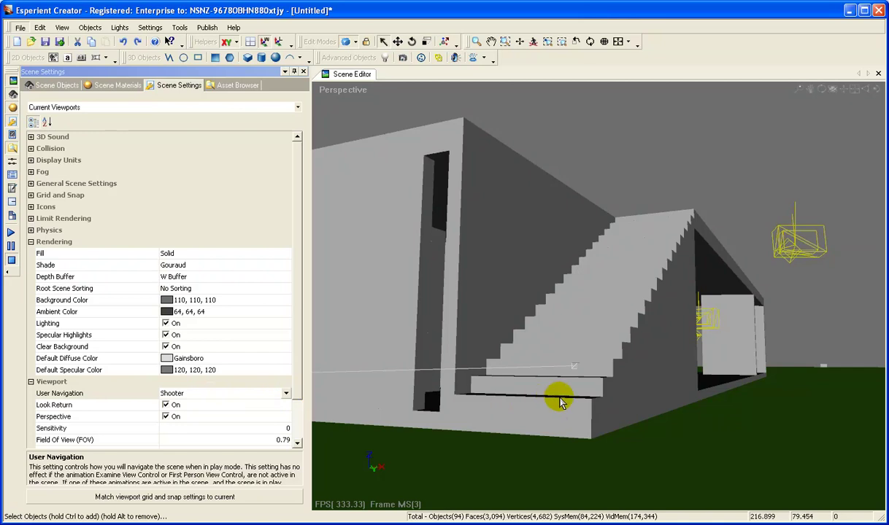
{"action": "middle_click_drag", "start_coordinate": [619, 395], "coordinate": [622, 406]}
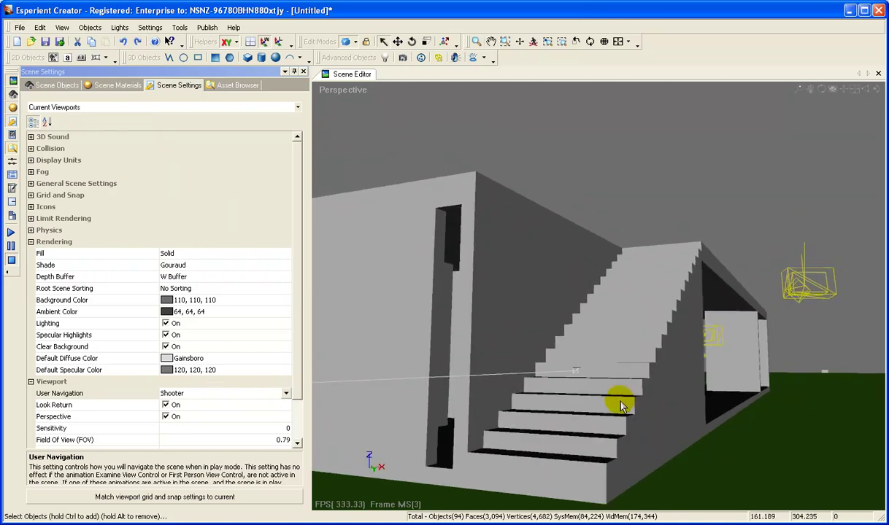
{"action": "left_click", "coordinate": [11, 234]}
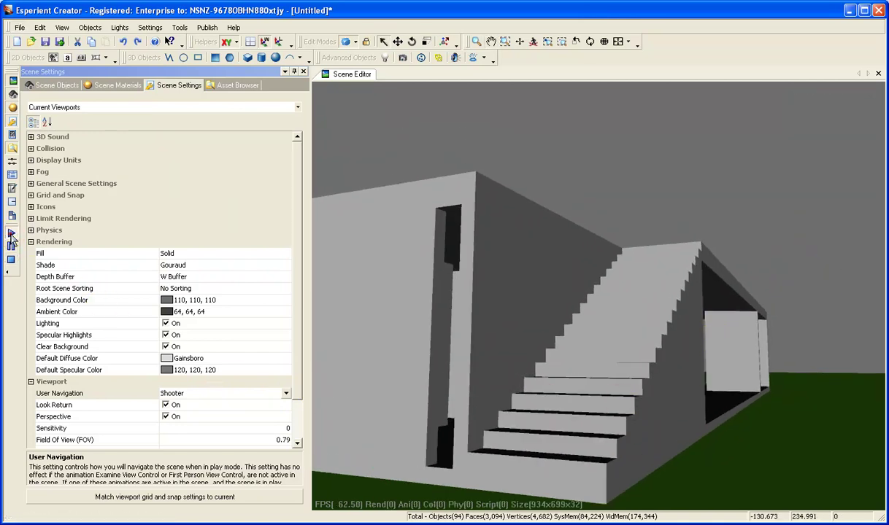
{"action": "left_click", "coordinate": [514, 413]}
{"action": "left_click_drag", "start_coordinate": [526, 385], "coordinate": [528, 378]}
{"action": "key", "text": "Up"}
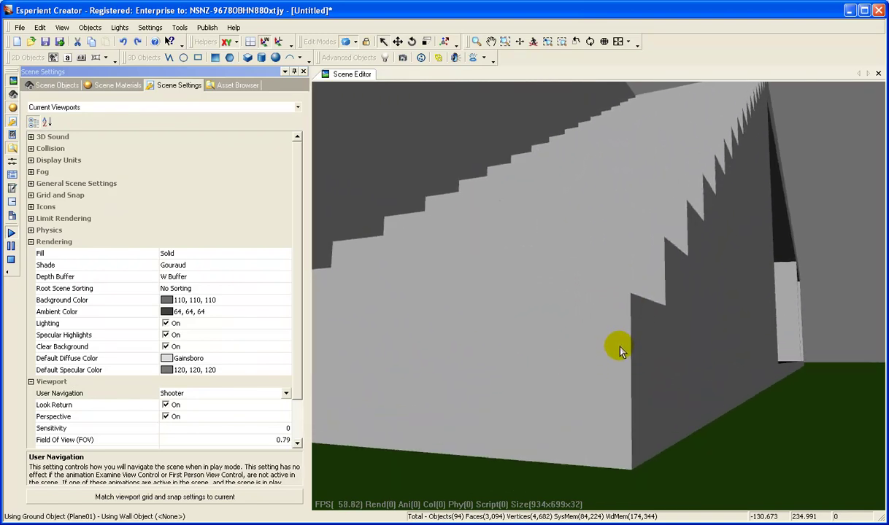
{"action": "left_click_drag", "start_coordinate": [584, 354], "coordinate": [587, 380]}
{"action": "left_click", "coordinate": [12, 260]}
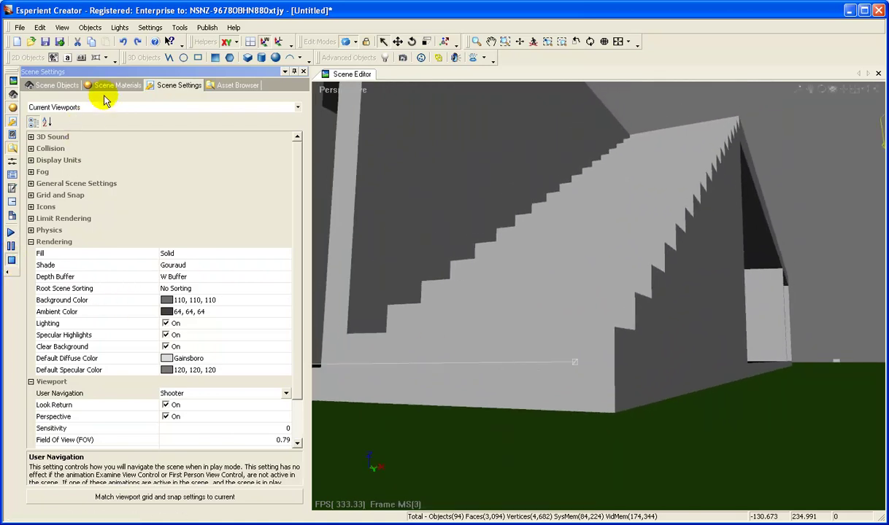
Set the scene's collision Distance to Ground to 40.
{"action": "left_click", "coordinate": [31, 149]}
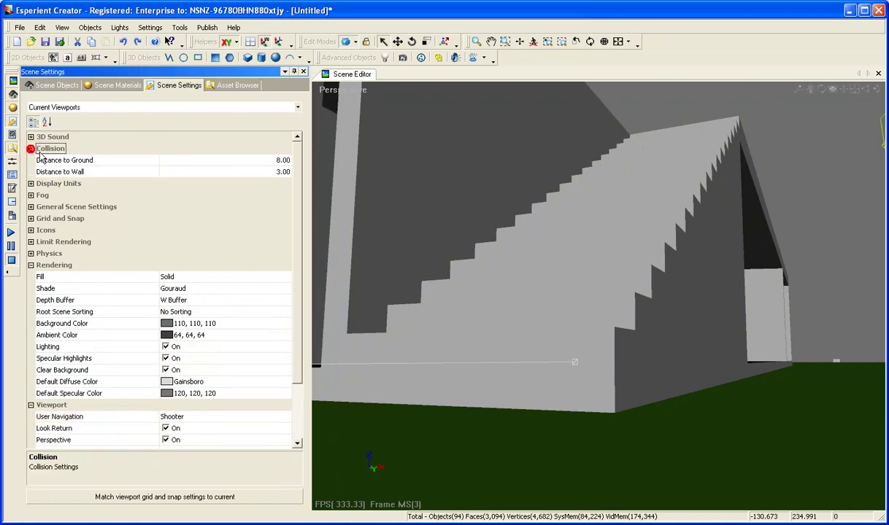
{"action": "left_click", "coordinate": [277, 164]}
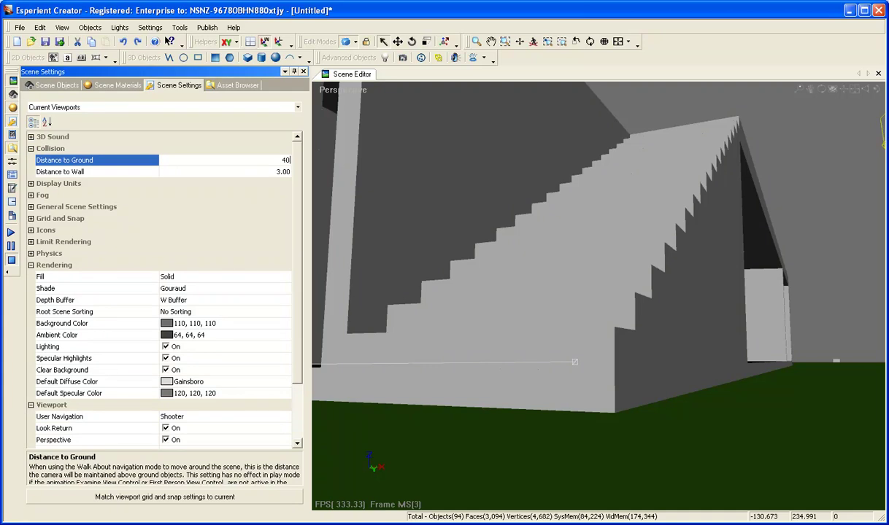
{"action": "left_click", "coordinate": [265, 172]}
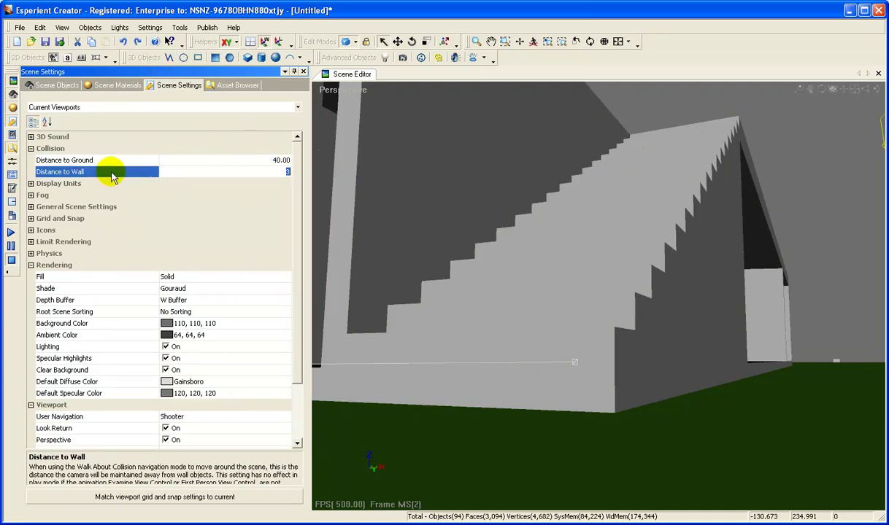
Play the scene, walk back and forth before the staircase to test the 40 ground distance, and stop playback.
{"action": "left_click", "coordinate": [10, 235]}
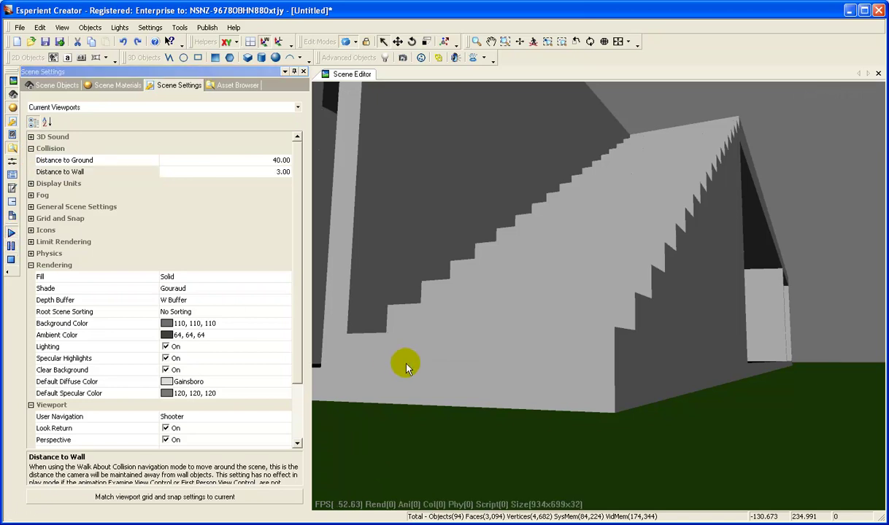
{"action": "left_click", "coordinate": [467, 379]}
{"action": "key", "text": "Down"}
{"action": "key", "text": "Up"}
{"action": "key", "text": "Down"}
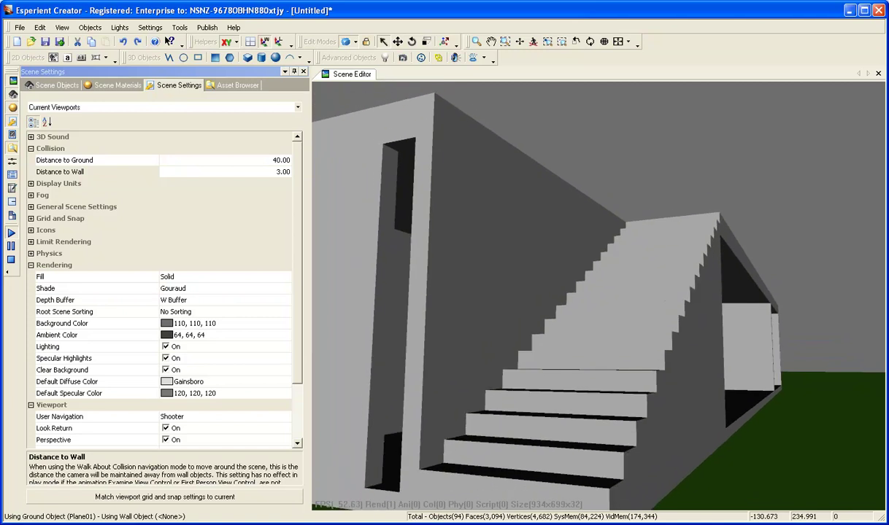
{"action": "left_click", "coordinate": [11, 260]}
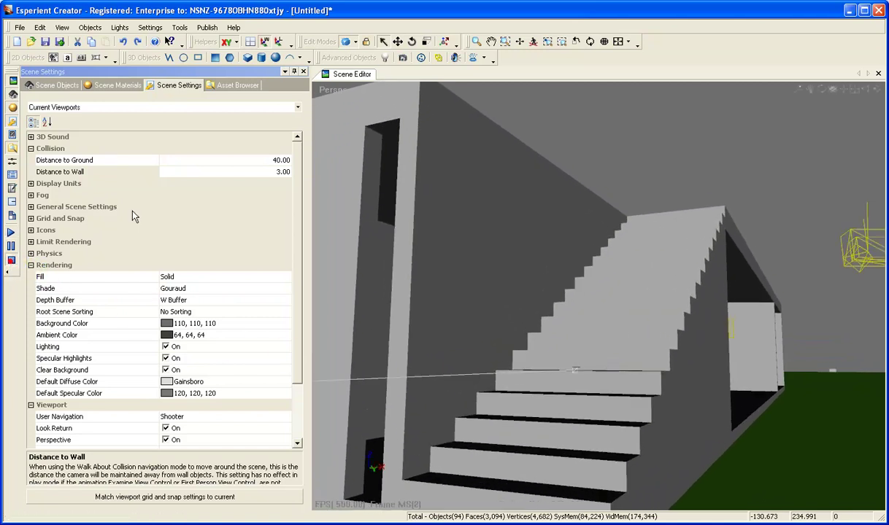
Set the scene's collision Distance to Ground to 60.
{"action": "left_click", "coordinate": [276, 160]}
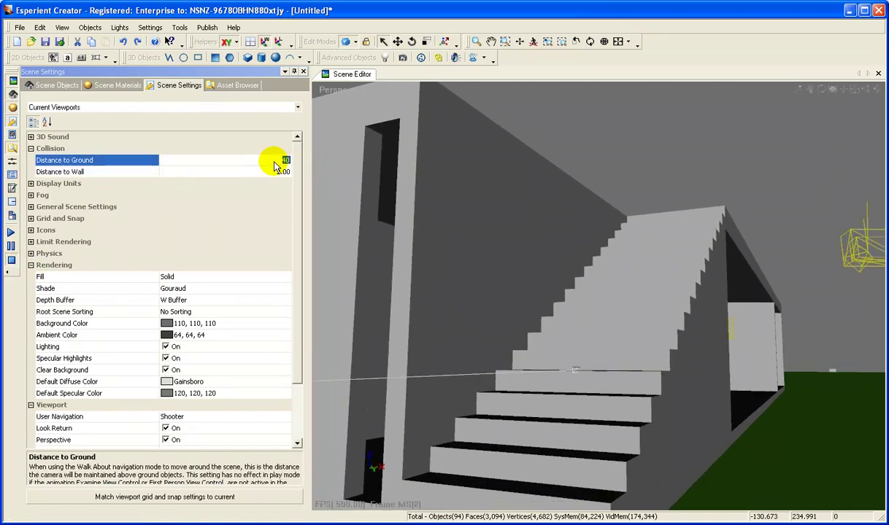
{"action": "type", "text": "60"}
{"action": "key", "text": "Return"}
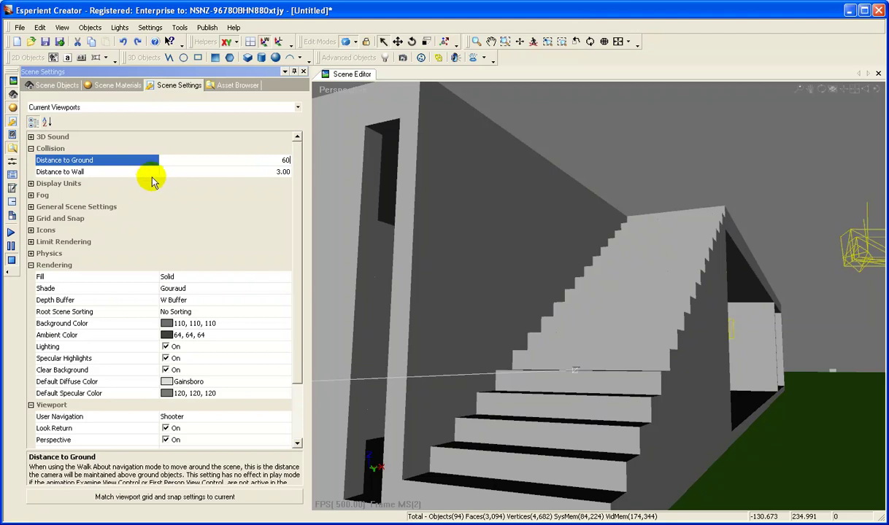
Play the scene, walk forward into the staircase and back out to test collision with it, and stop playback.
{"action": "left_click", "coordinate": [11, 233]}
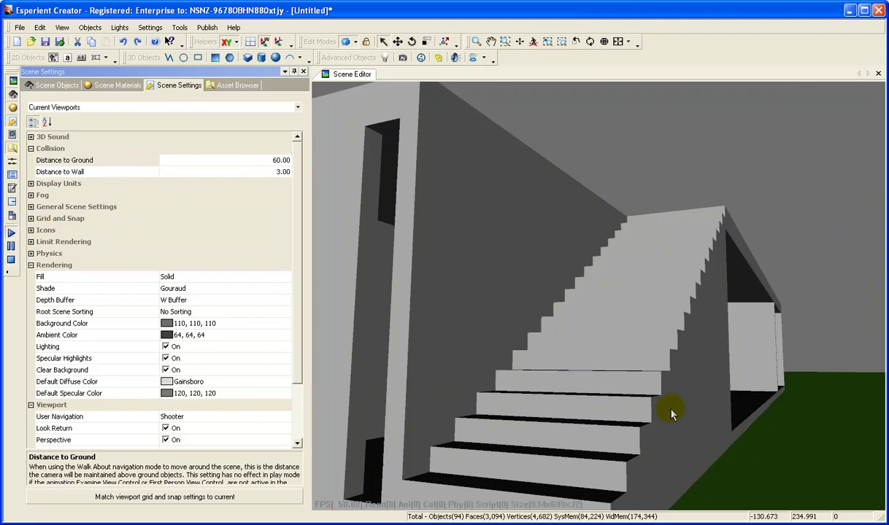
{"action": "key", "text": "Down"}
{"action": "key", "text": "Up"}
{"action": "key", "text": "Down"}
{"action": "left_click_drag", "start_coordinate": [513, 386], "coordinate": [595, 372]}
{"action": "key", "text": "Up"}
{"action": "key", "text": "Up"}
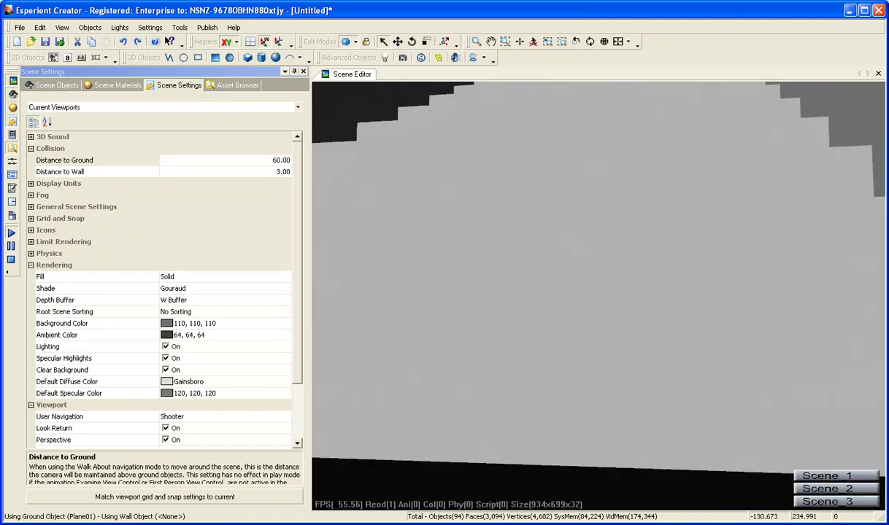
{"action": "key", "text": "Up"}
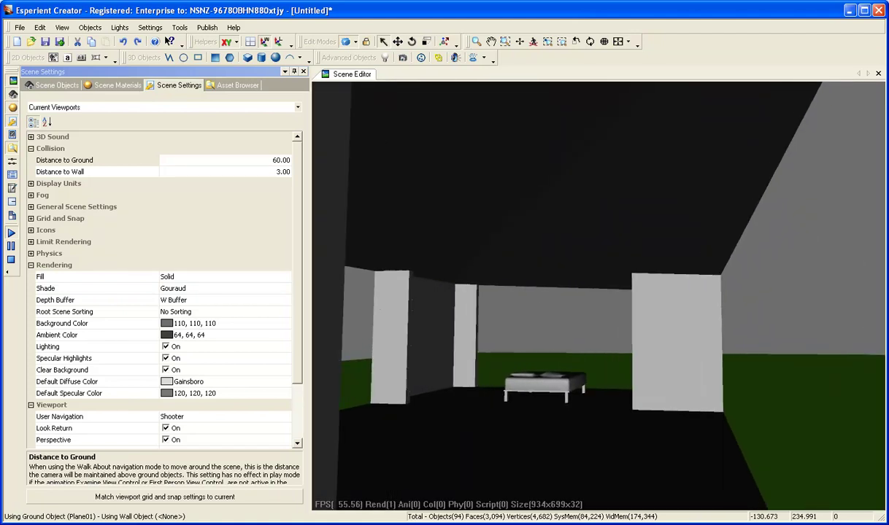
{"action": "key", "text": "Down"}
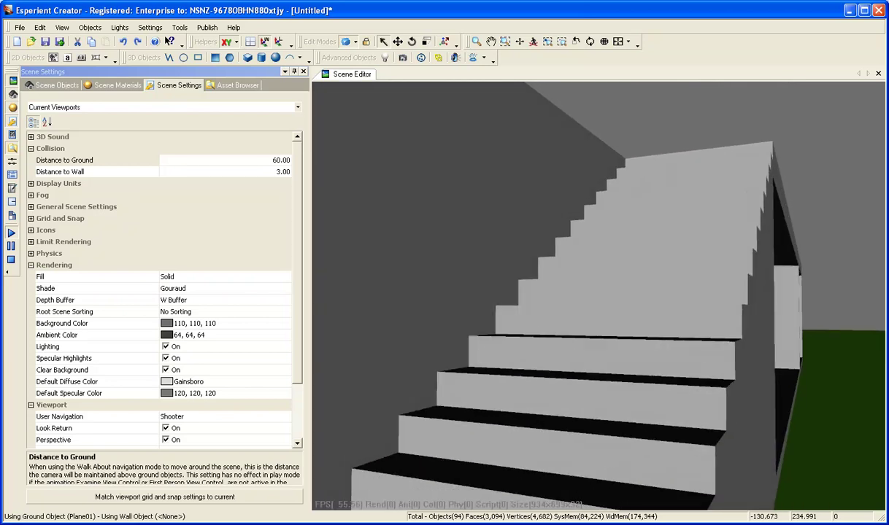
{"action": "key", "text": "Down"}
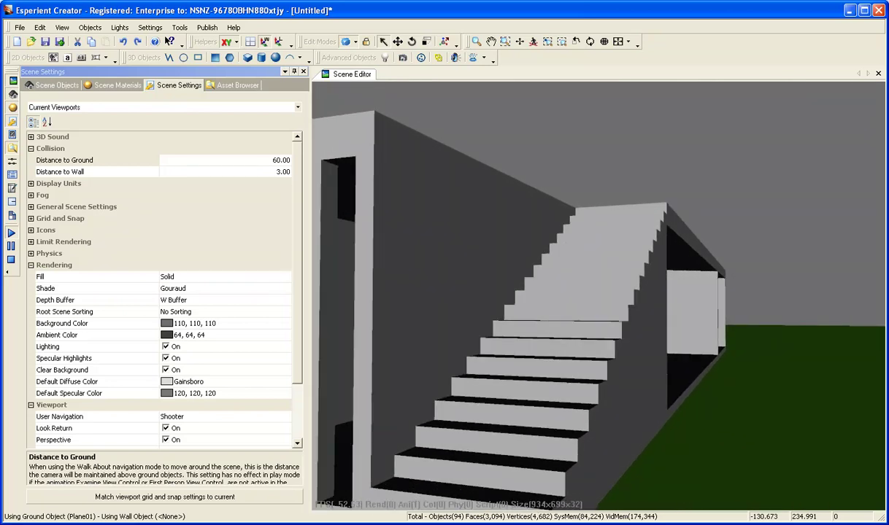
{"action": "left_click", "coordinate": [11, 260]}
Select the staircase and mark it as a floor or ground object in its physical properties.
{"action": "left_click", "coordinate": [471, 389]}
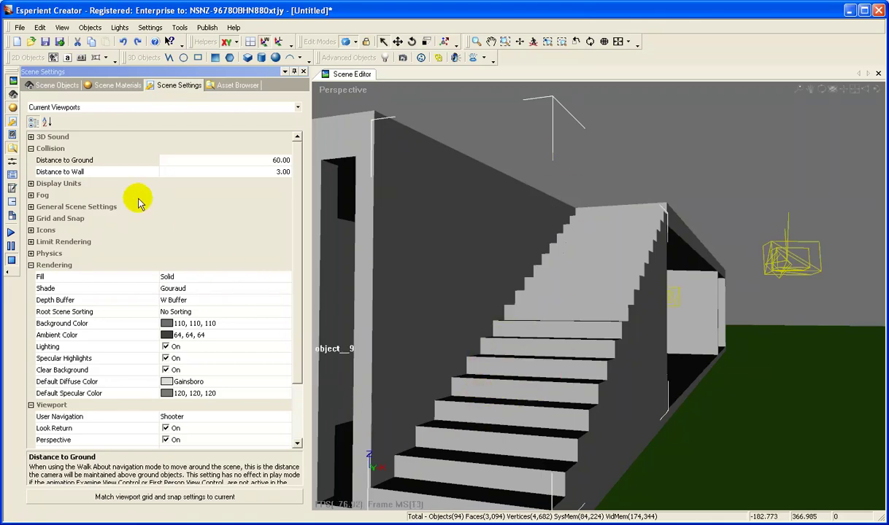
{"action": "left_click", "coordinate": [54, 86]}
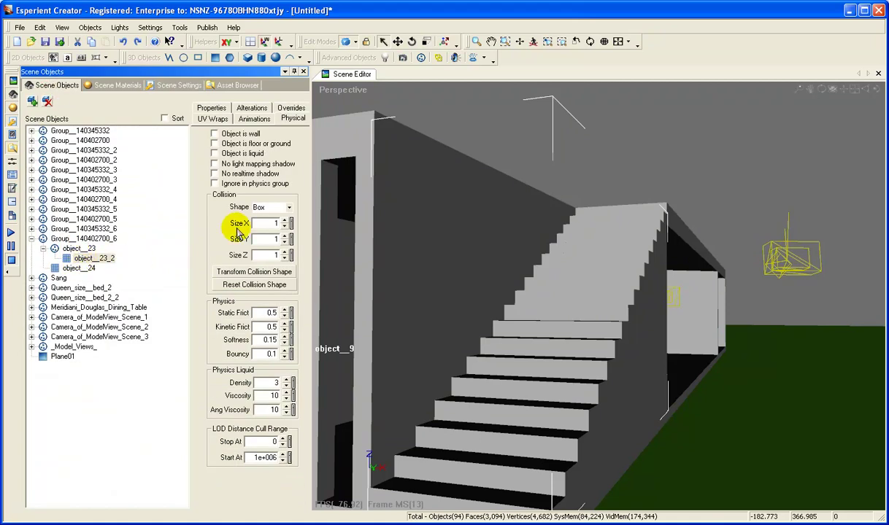
{"action": "left_click", "coordinate": [215, 145]}
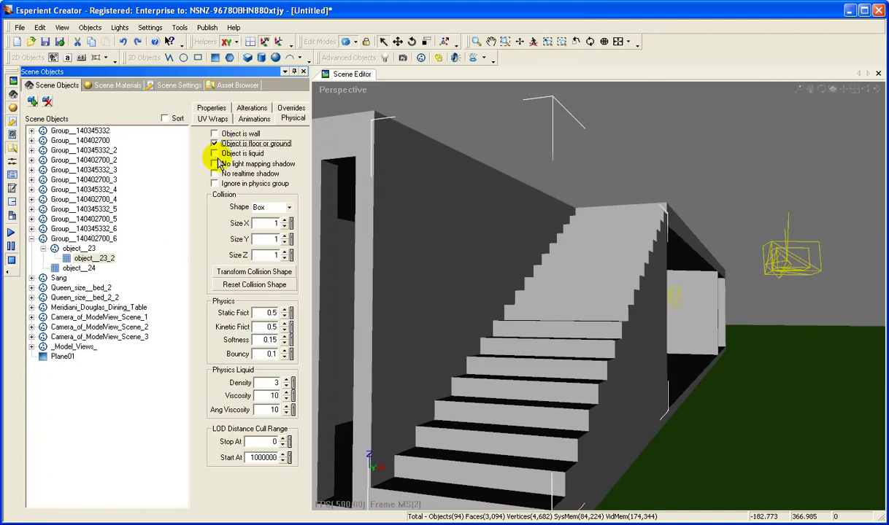
Play the scene and walk up the stairs to the top to test the staircase as ground.
{"action": "left_click", "coordinate": [11, 233]}
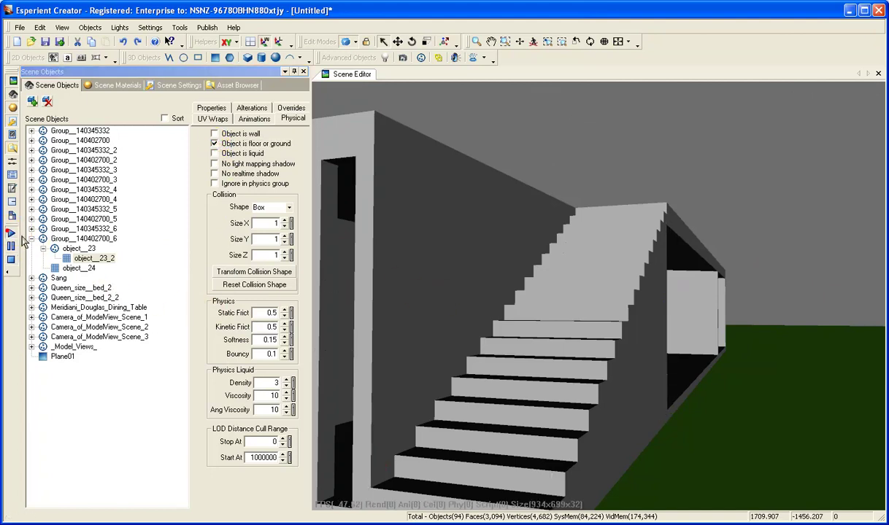
{"action": "key", "text": "Up"}
{"action": "left_click_drag", "start_coordinate": [387, 340], "coordinate": [386, 346]}
{"action": "key", "text": "Up"}
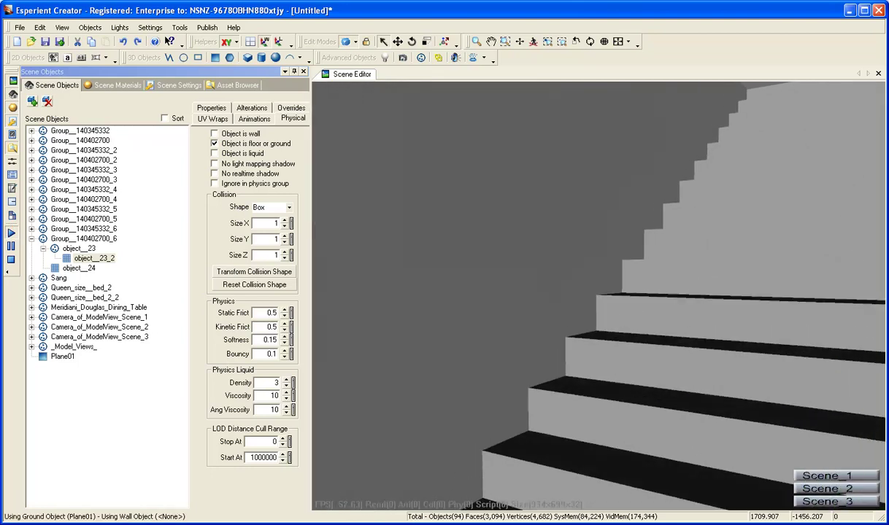
{"action": "key", "text": "Right"}
{"action": "key", "text": "Up"}
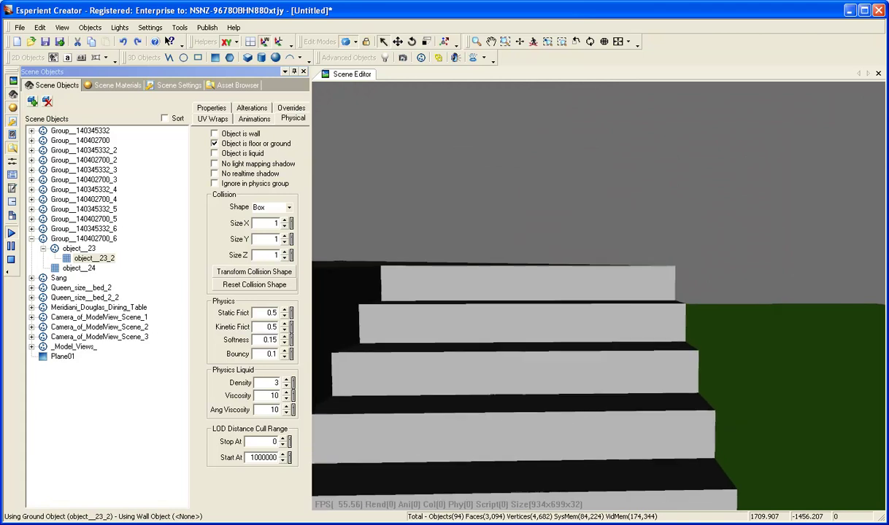
{"action": "key", "text": "Up"}
{"action": "key", "text": "Left"}
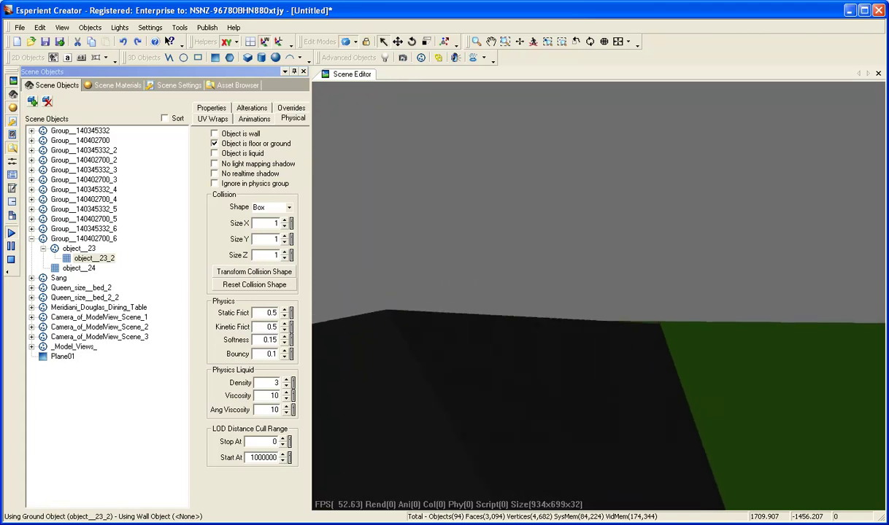
Walk backward down the stairs to ground level, move back and forth at their foot, and stop playback.
{"action": "key", "text": "Down"}
{"action": "key", "text": "Down"}
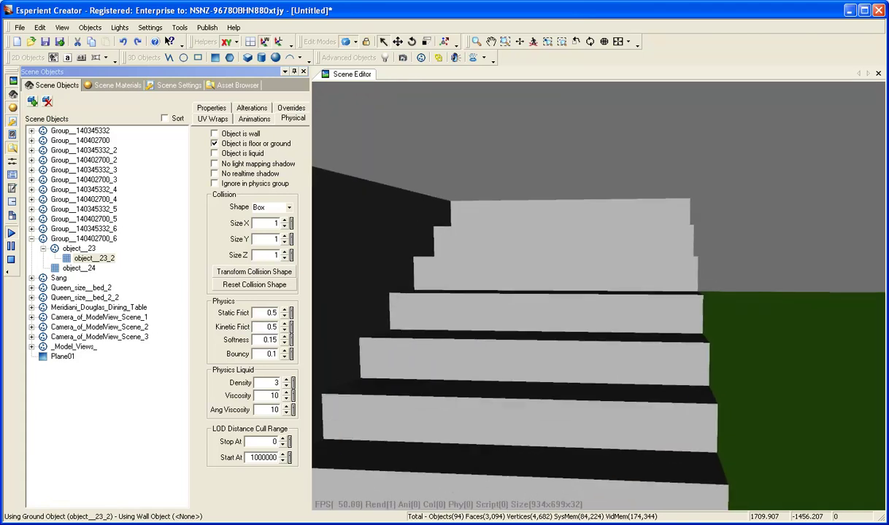
{"action": "key", "text": "Down"}
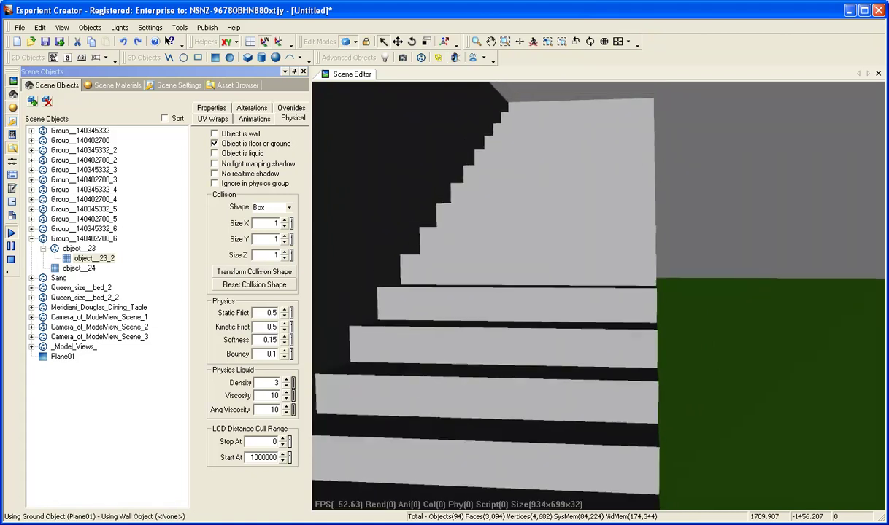
{"action": "key", "text": "Down"}
{"action": "key", "text": "Up"}
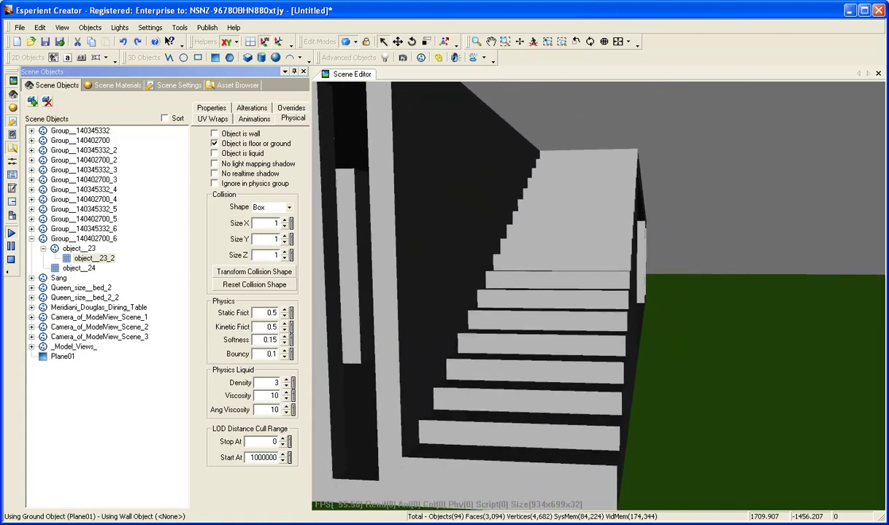
{"action": "key", "text": "Down"}
{"action": "key", "text": "Up"}
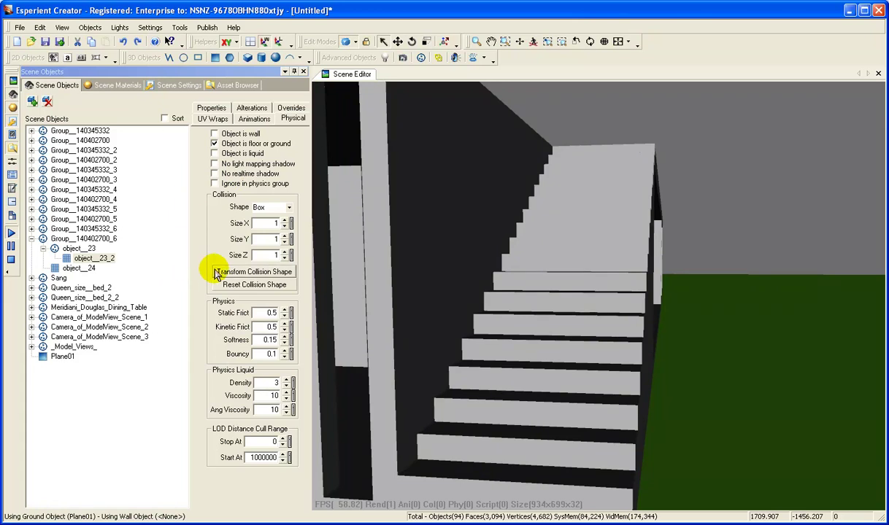
{"action": "left_click", "coordinate": [10, 262]}
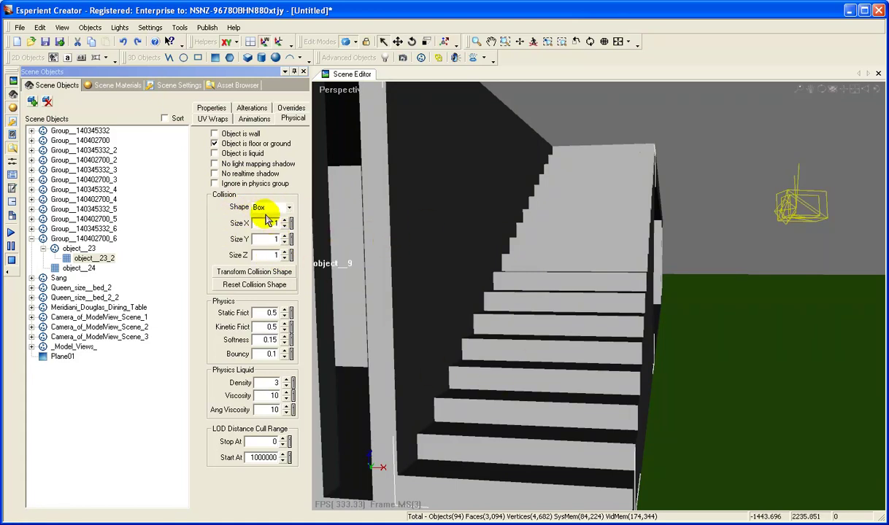
Transform the staircase's box collision shape, moving it upward away from the stairs.
{"action": "left_click", "coordinate": [246, 274]}
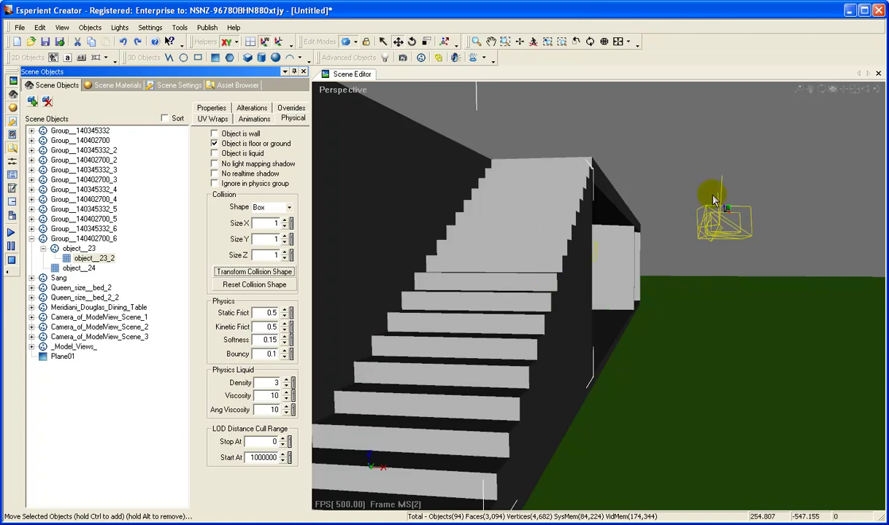
{"action": "left_click_drag", "start_coordinate": [800, 92], "coordinate": [723, 161]}
{"action": "middle_click_drag", "start_coordinate": [695, 193], "coordinate": [688, 213]}
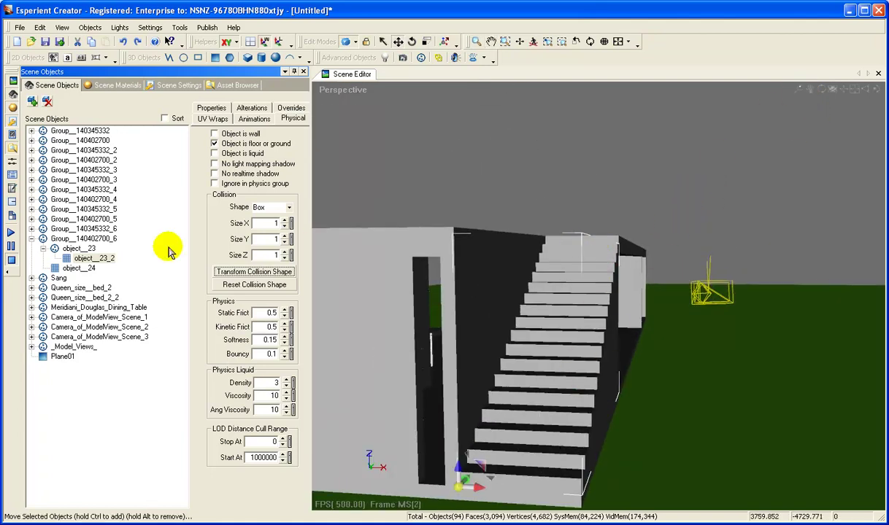
{"action": "left_click", "coordinate": [241, 274]}
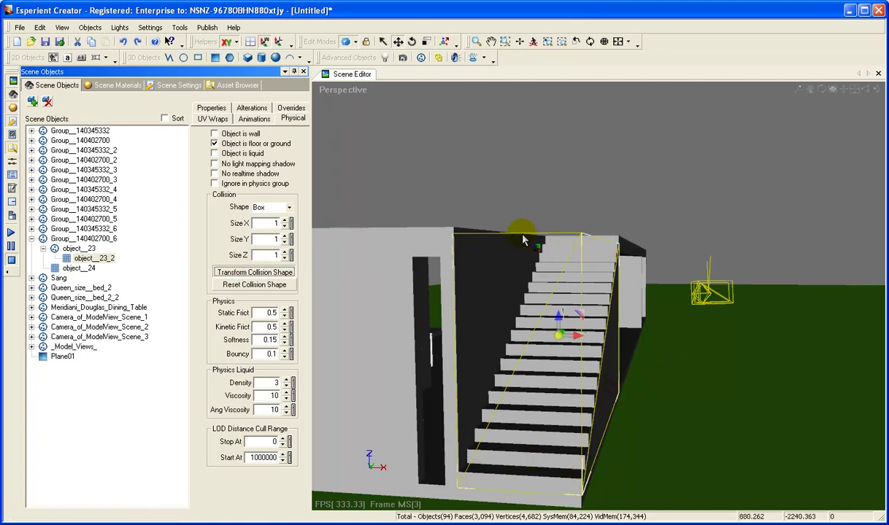
{"action": "left_click", "coordinate": [555, 316]}
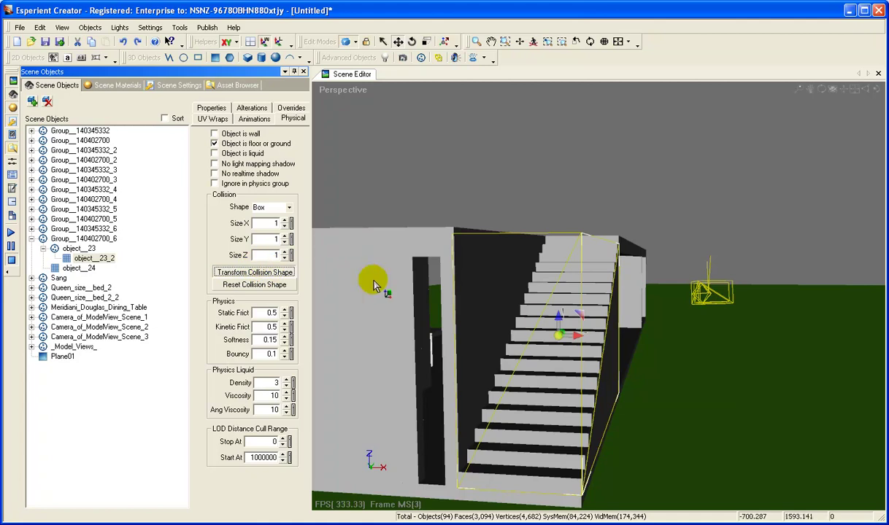
{"action": "left_click_drag", "start_coordinate": [558, 316], "coordinate": [570, 239]}
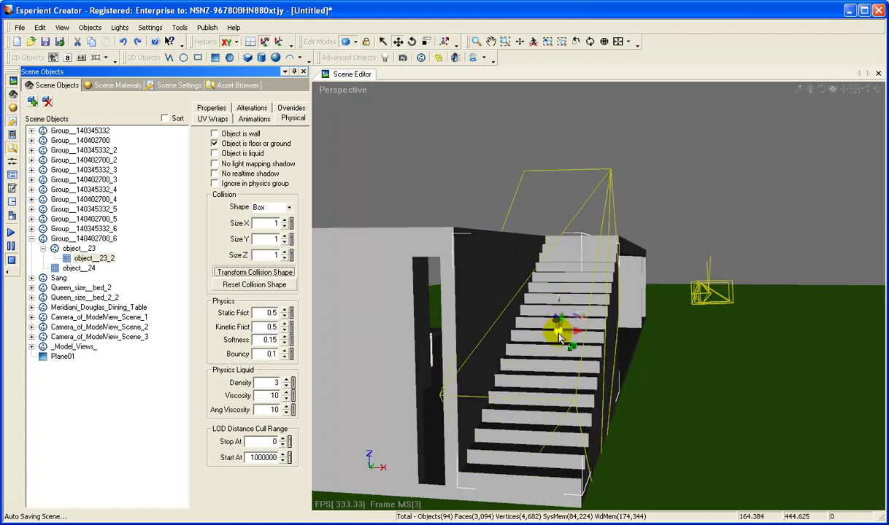
Reposition the staircase's box collision shape so it lines up over the flight of steps.
{"action": "left_click_drag", "start_coordinate": [557, 330], "coordinate": [561, 322]}
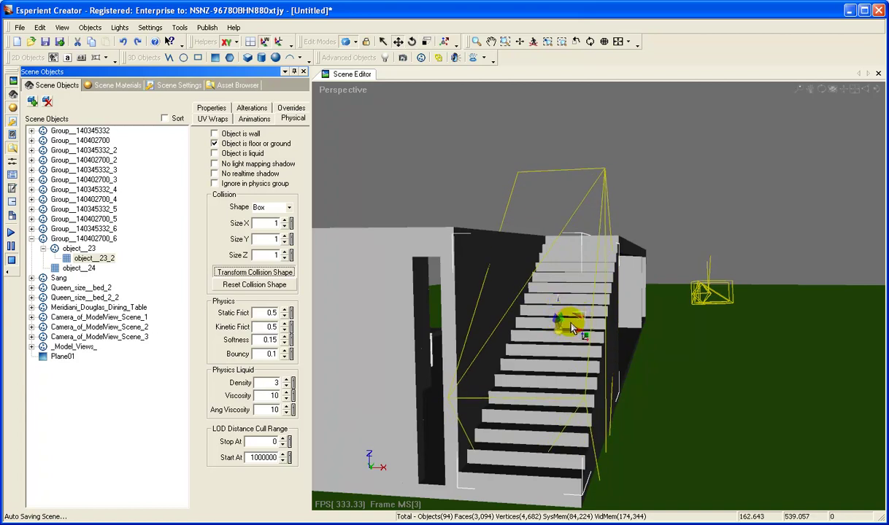
{"action": "mouse_move", "coordinate": [668, 351]}
{"action": "middle_mouse_down"}
{"action": "mouse_move", "coordinate": [665, 343]}
{"action": "mouse_move", "coordinate": [673, 352]}
{"action": "middle_mouse_up"}
{"action": "left_click", "coordinate": [277, 274]}
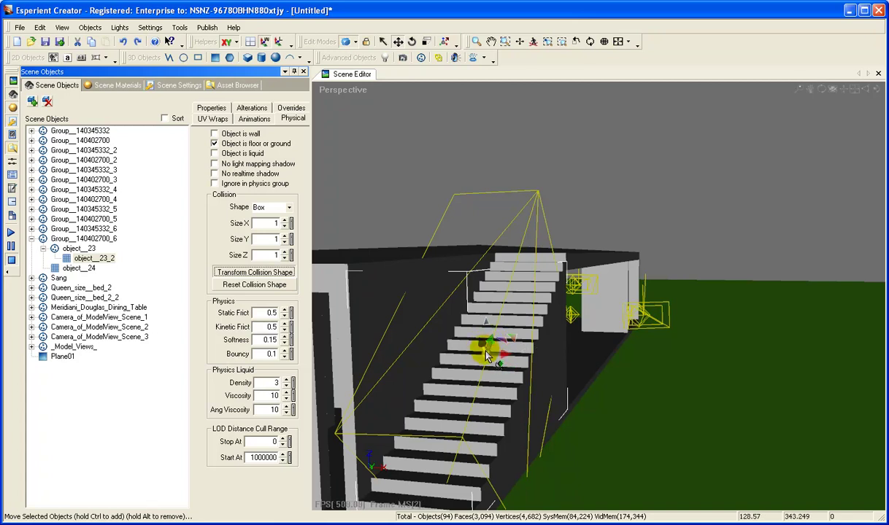
{"action": "mouse_move", "coordinate": [481, 323]}
{"action": "left_mouse_down"}
{"action": "mouse_move", "coordinate": [487, 315]}
{"action": "mouse_move", "coordinate": [488, 326]}
{"action": "left_mouse_up"}
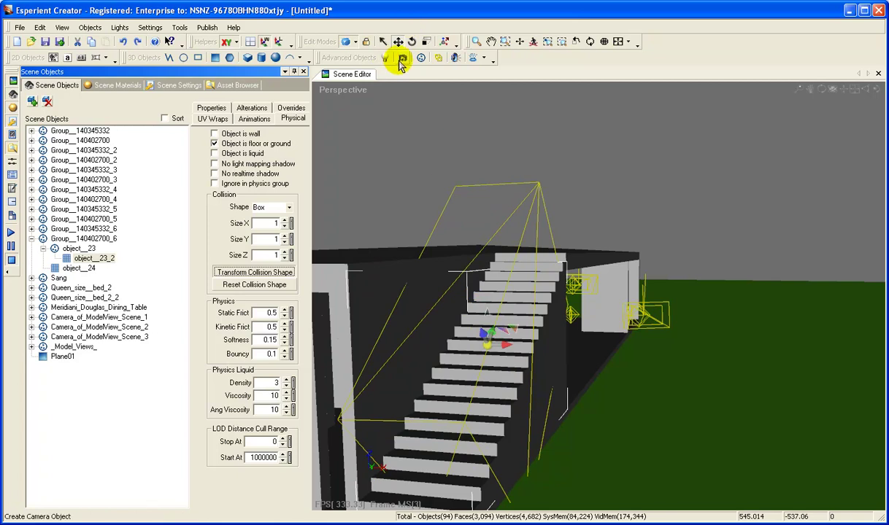
Flatten the staircase's collision box to a Z size of 0.08607 and lower it onto the stair treads.
{"action": "left_click", "coordinate": [427, 42]}
{"action": "left_click", "coordinate": [427, 42]}
{"action": "left_click_drag", "start_coordinate": [484, 334], "coordinate": [587, 520]}
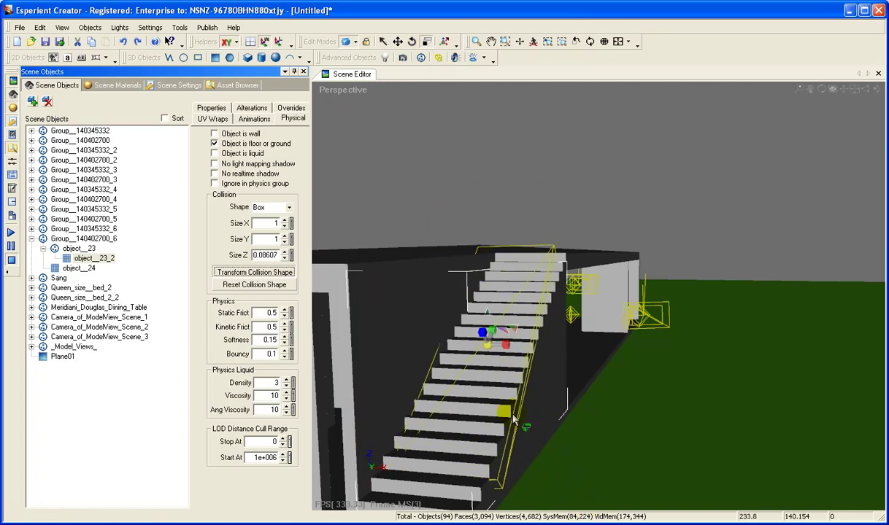
{"action": "left_click", "coordinate": [397, 42]}
{"action": "left_click", "coordinate": [486, 336]}
{"action": "left_click_drag", "start_coordinate": [484, 334], "coordinate": [493, 361]}
Switch to the four-viewport layout and nudge the flattened collision box slightly lower along the stairs.
{"action": "key", "text": "space"}
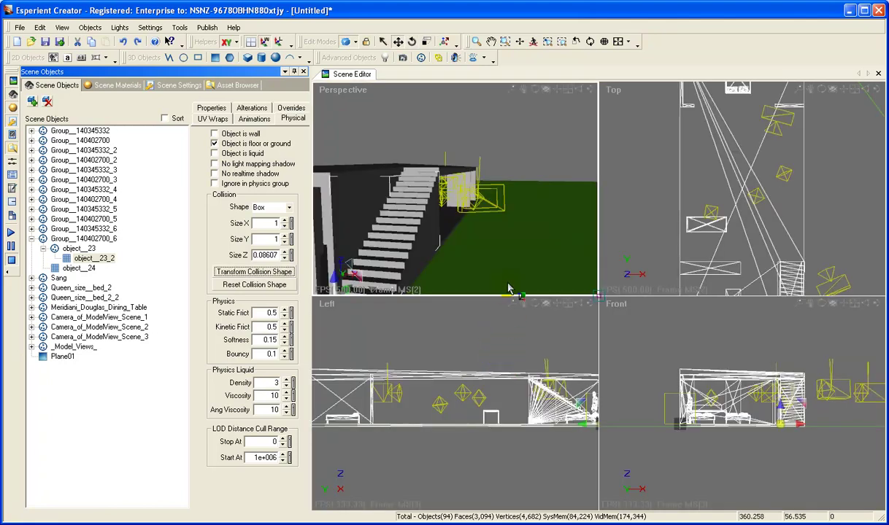
{"action": "left_click", "coordinate": [252, 272]}
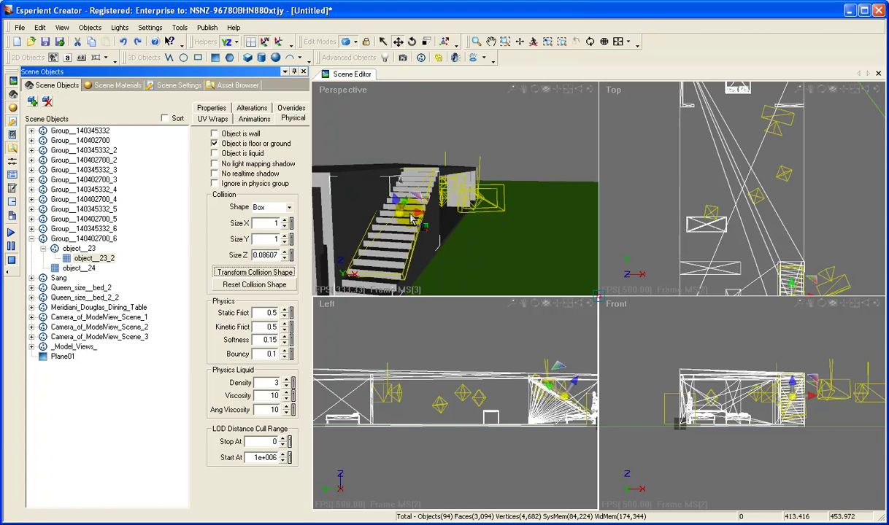
{"action": "left_click", "coordinate": [586, 286]}
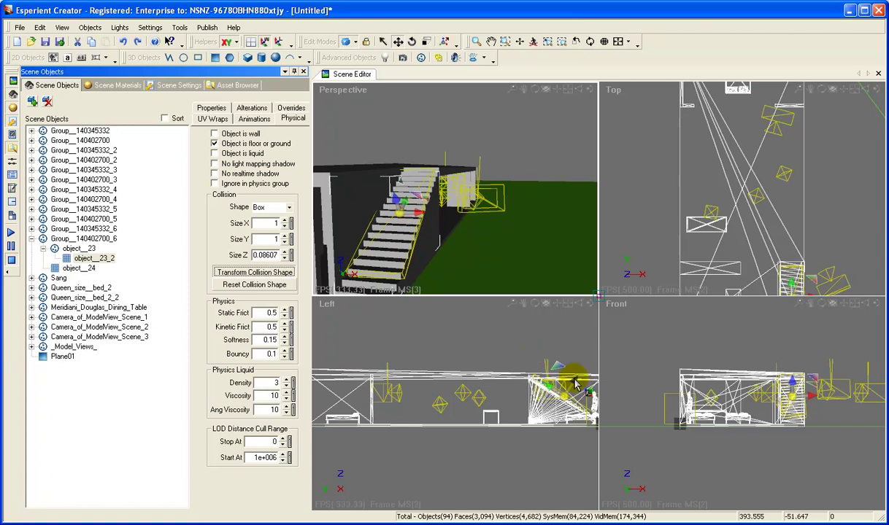
{"action": "mouse_move", "coordinate": [394, 205]}
{"action": "left_mouse_down"}
{"action": "mouse_move", "coordinate": [397, 216]}
{"action": "mouse_move", "coordinate": [397, 207]}
{"action": "left_mouse_up"}
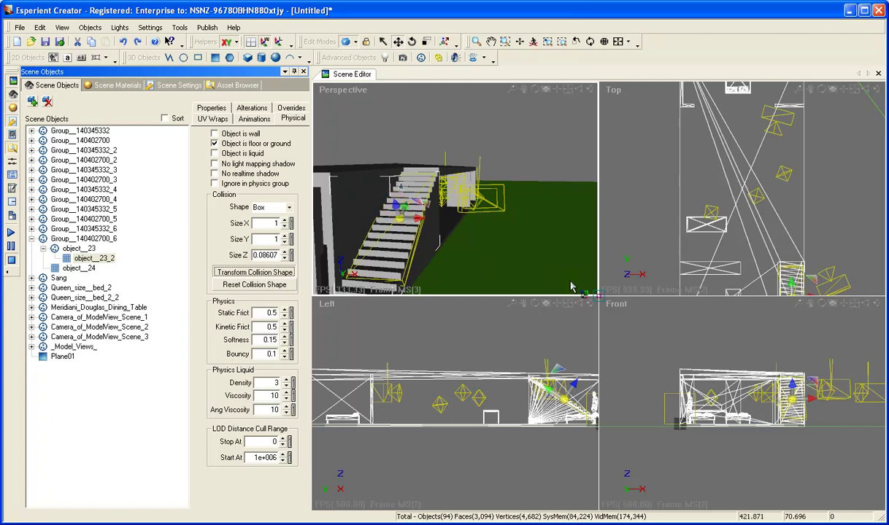
Play the scene and walk up the stairs onto the roof to test the reshaped collision box.
{"action": "left_click", "coordinate": [10, 232]}
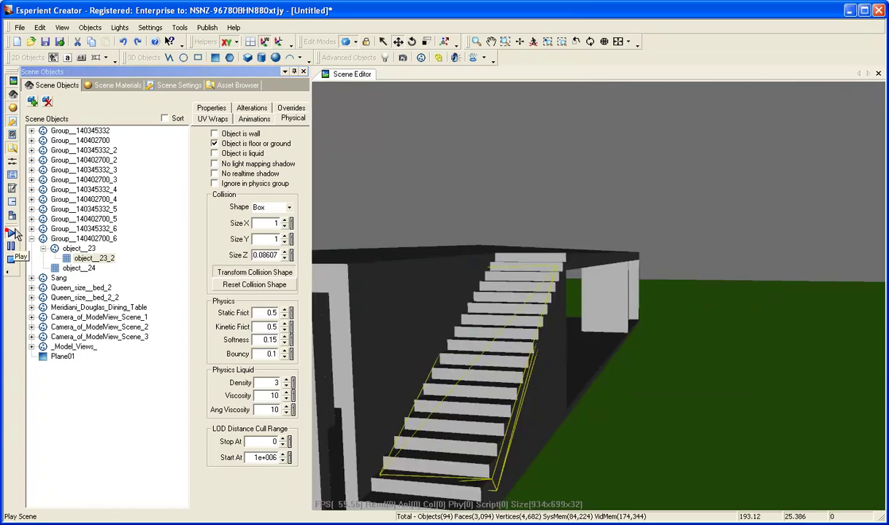
{"action": "left_click_drag", "start_coordinate": [488, 432], "coordinate": [457, 403]}
{"action": "key", "text": "Up"}
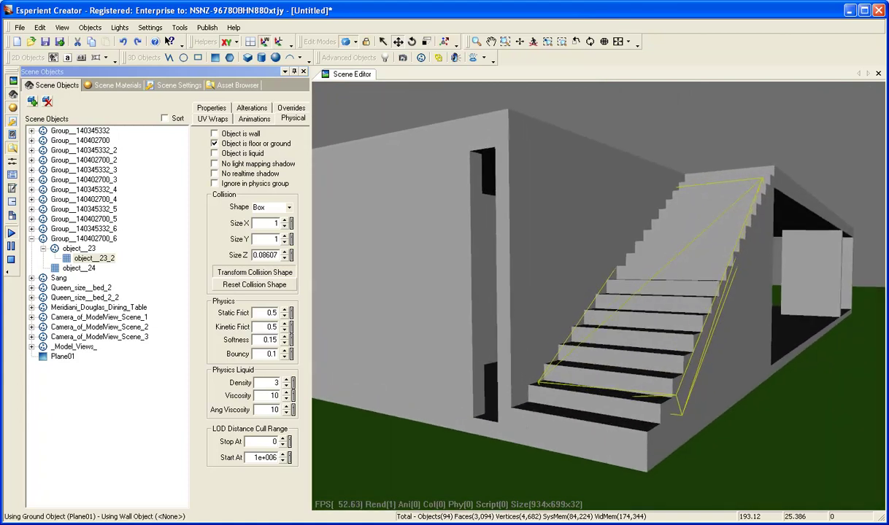
{"action": "key", "text": "Up"}
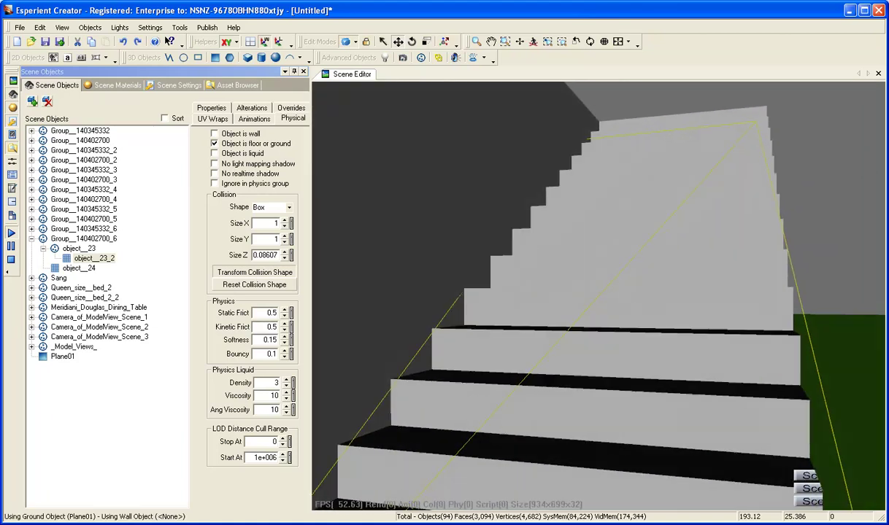
{"action": "key", "text": "Up"}
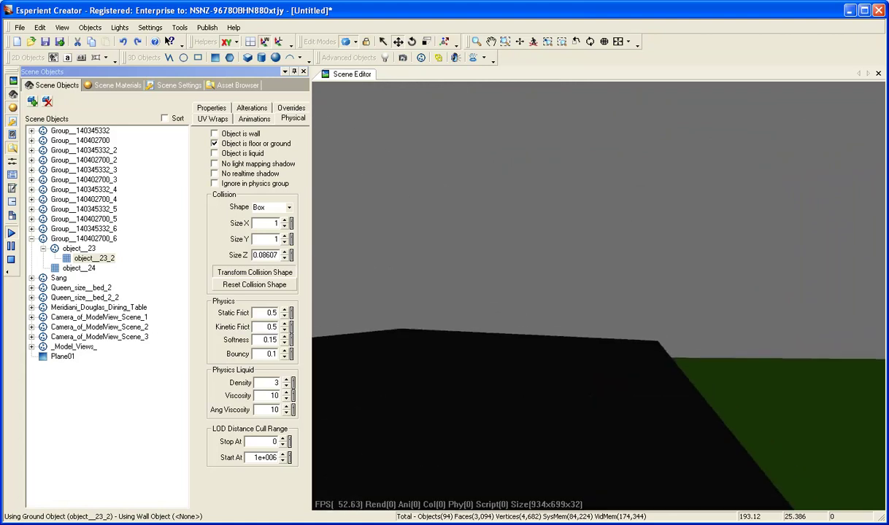
{"action": "key", "text": "Up"}
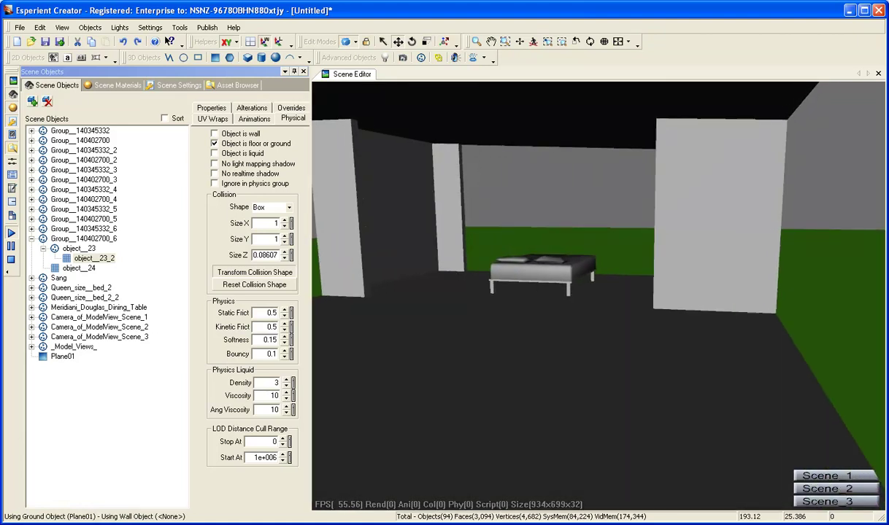
Look around inside the house, back out of it onto the grass, and stop playback.
{"action": "key", "text": "Down"}
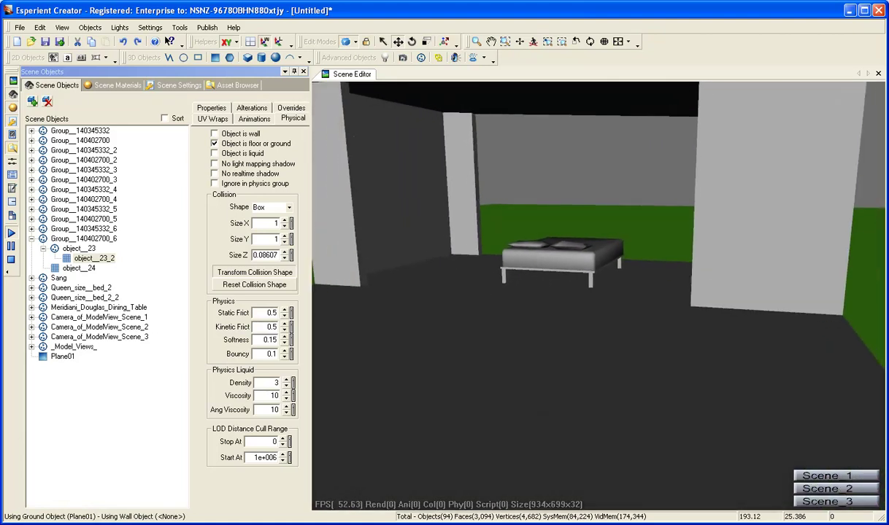
{"action": "key", "text": "Right"}
{"action": "key", "text": "Right"}
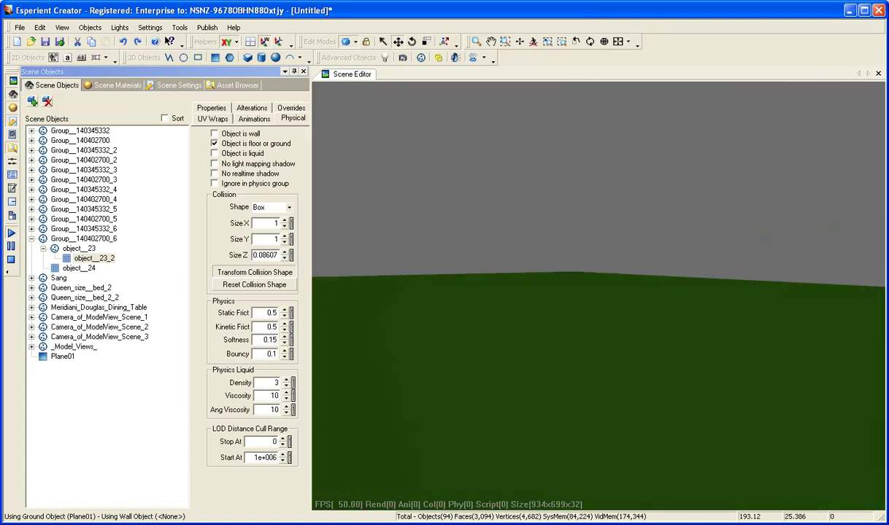
{"action": "key", "text": "Left"}
{"action": "key", "text": "Down"}
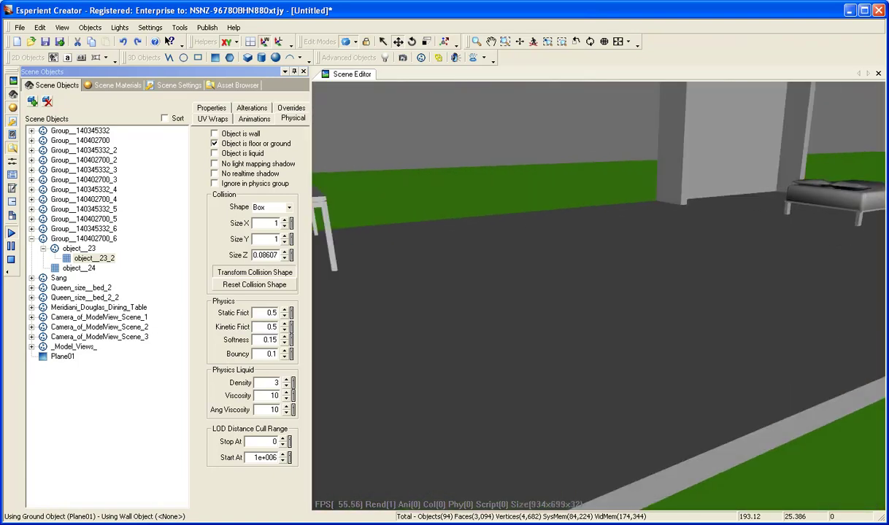
{"action": "key", "text": "Down"}
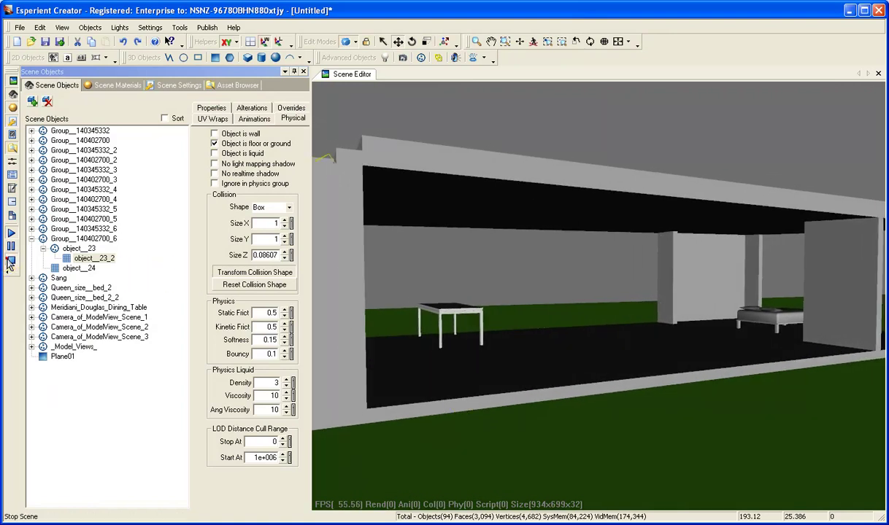
{"action": "left_click", "coordinate": [11, 257]}
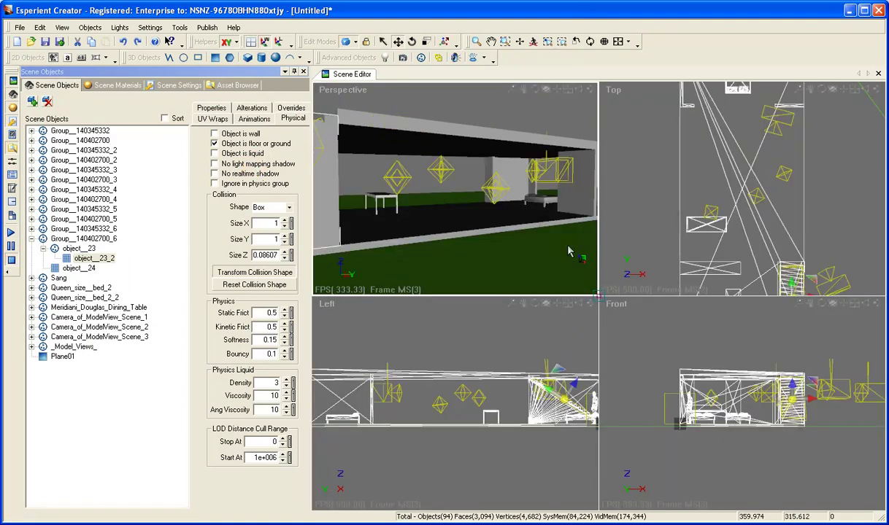
Select the roof slab in a single perspective view and mark it as a floor or ground object.
{"action": "key", "text": "space"}
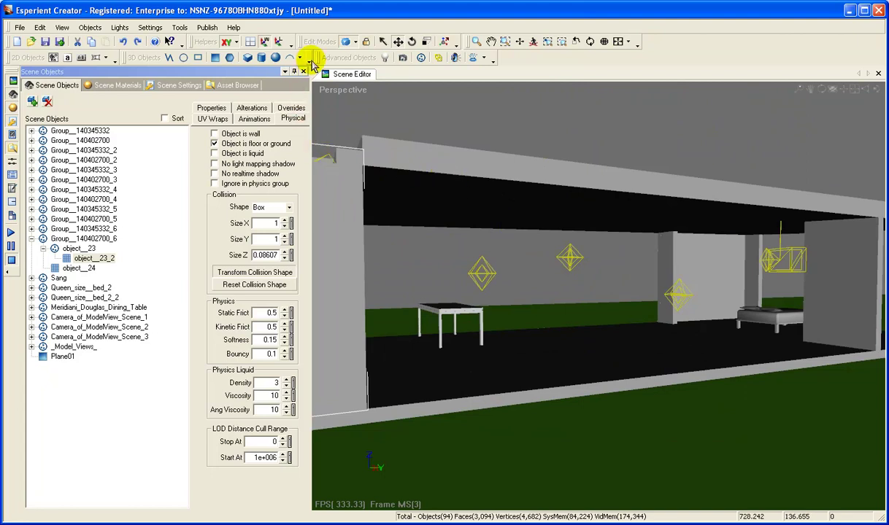
{"action": "left_click", "coordinate": [383, 41]}
{"action": "left_click", "coordinate": [512, 174]}
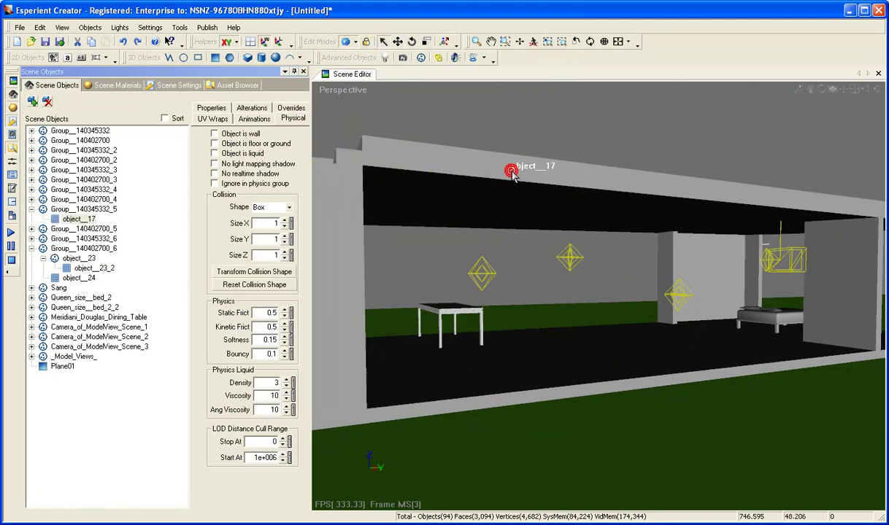
{"action": "mouse_move", "coordinate": [489, 173]}
{"action": "middle_mouse_down"}
{"action": "mouse_move", "coordinate": [505, 184]}
{"action": "mouse_move", "coordinate": [493, 186]}
{"action": "middle_mouse_up"}
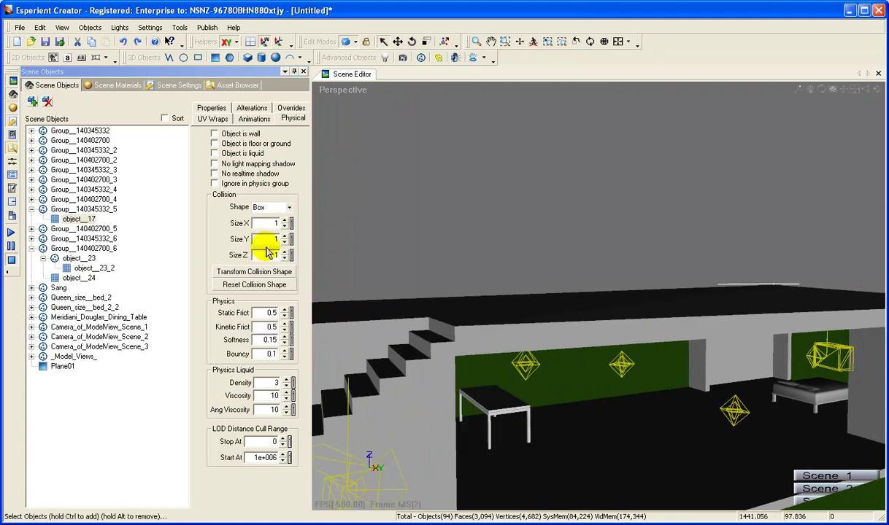
{"action": "left_click", "coordinate": [214, 144]}
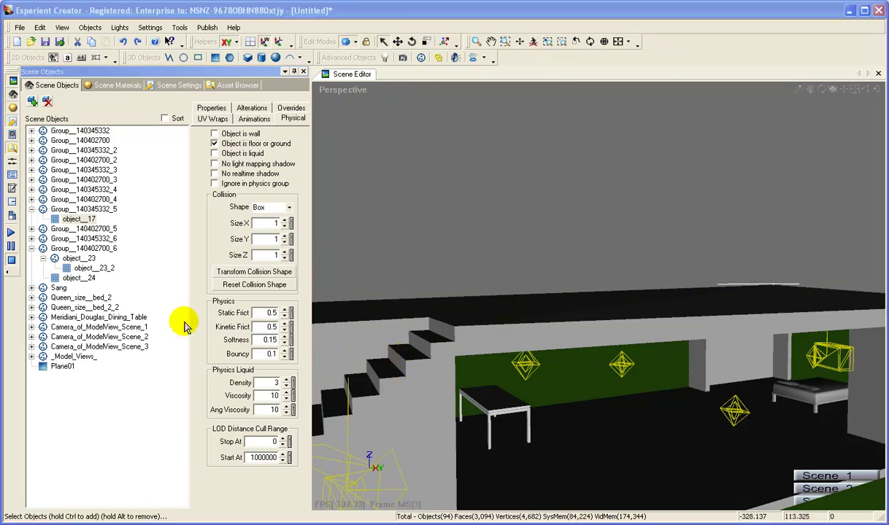
Play the scene again and walk around to test the roof slab as ground.
{"action": "left_click", "coordinate": [11, 233]}
{"action": "left_click_drag", "start_coordinate": [489, 439], "coordinate": [489, 438]}
{"action": "key", "text": "Right"}
{"action": "key", "text": "Up"}
{"action": "key", "text": "Up"}
{"action": "key", "text": "Right"}
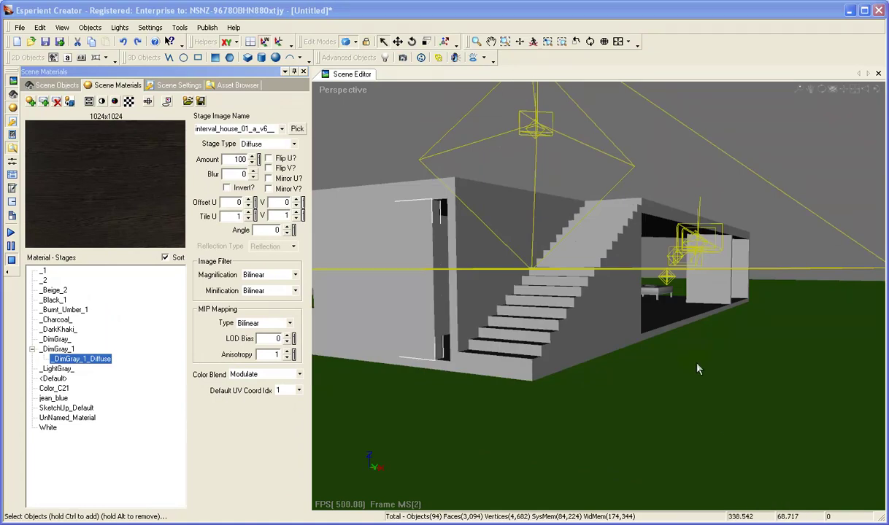
Find the Stairway primitive in the asset library and place it on the grass beside the house.
{"action": "middle_click_drag", "start_coordinate": [584, 249], "coordinate": [565, 267]}
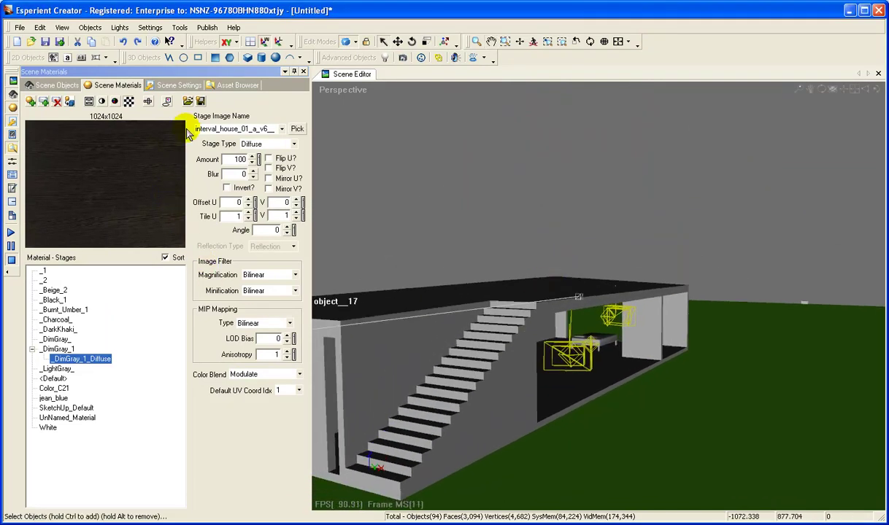
{"action": "left_click", "coordinate": [232, 86]}
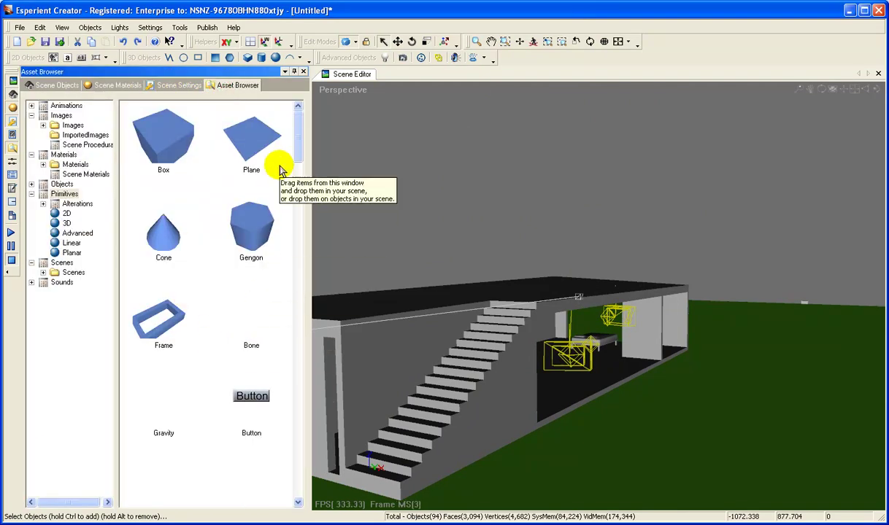
{"action": "scroll", "coordinate": [298, 146], "scroll_direction": "down", "scroll_amount": 10}
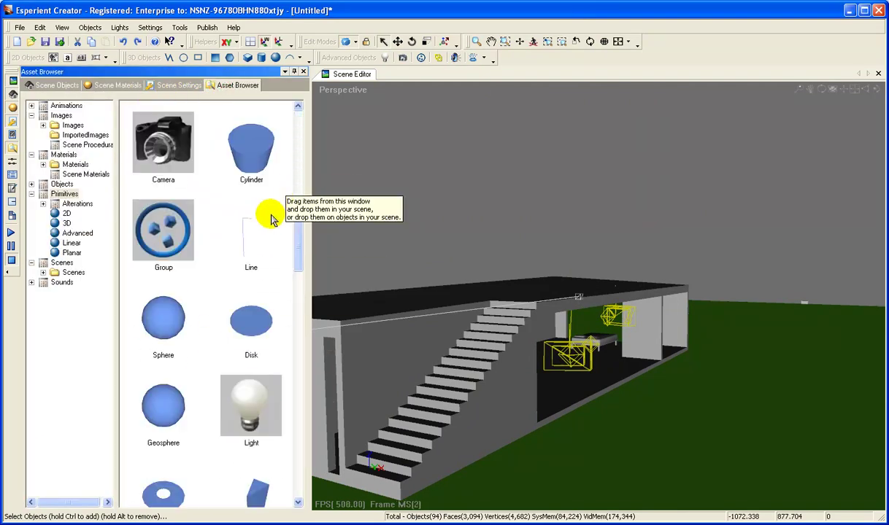
{"action": "scroll", "coordinate": [273, 221], "scroll_direction": "down", "scroll_amount": 8}
{"action": "scroll", "coordinate": [272, 220], "scroll_direction": "up", "scroll_amount": 3}
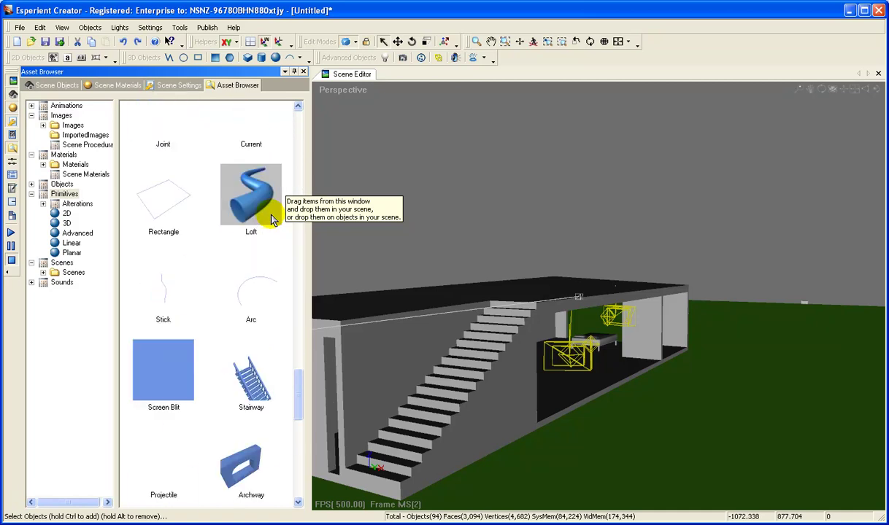
{"action": "left_click", "coordinate": [64, 195]}
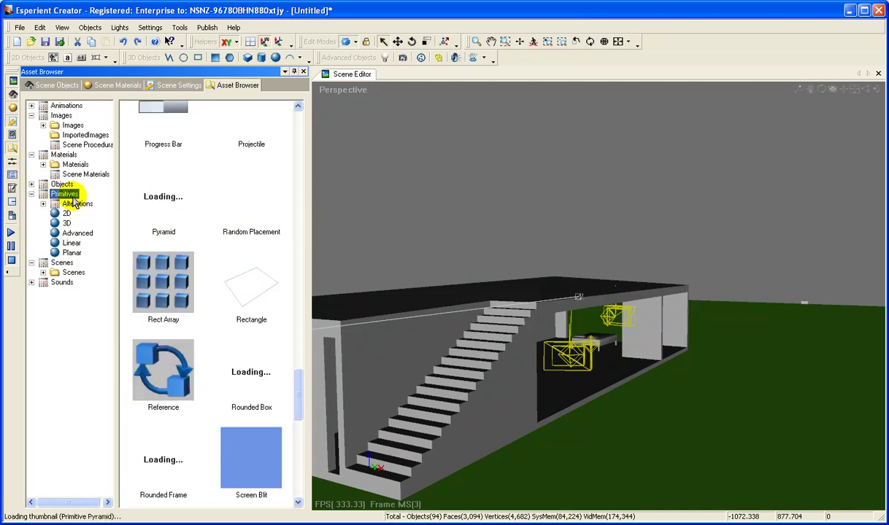
{"action": "left_click_drag", "start_coordinate": [295, 373], "coordinate": [296, 454]}
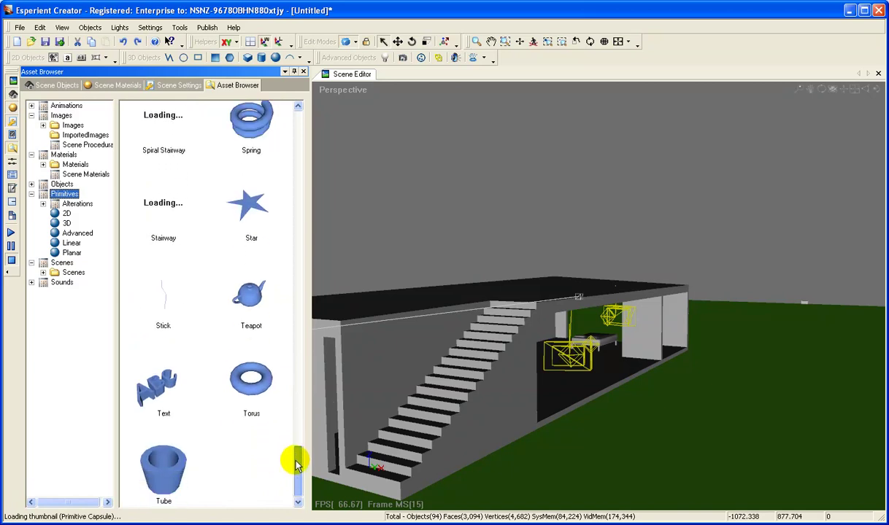
{"action": "left_click", "coordinate": [296, 443]}
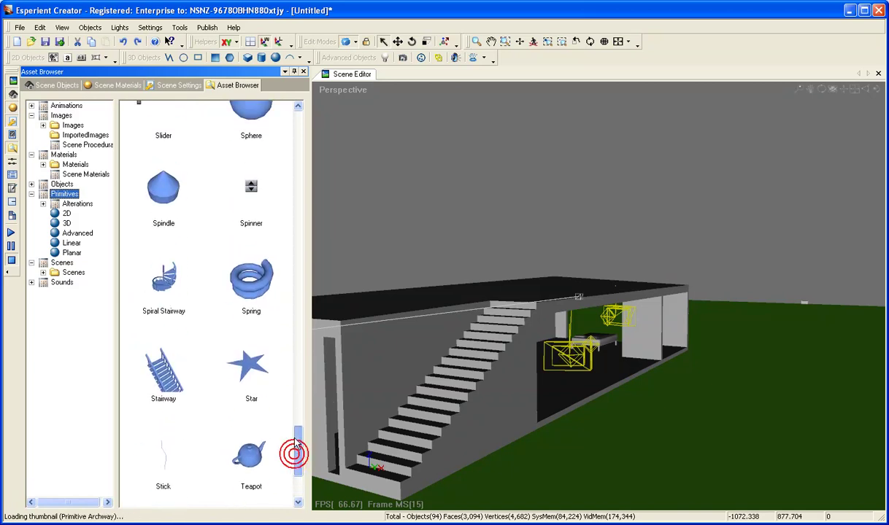
{"action": "left_click", "coordinate": [169, 386]}
{"action": "left_click_drag", "start_coordinate": [175, 362], "coordinate": [713, 380]}
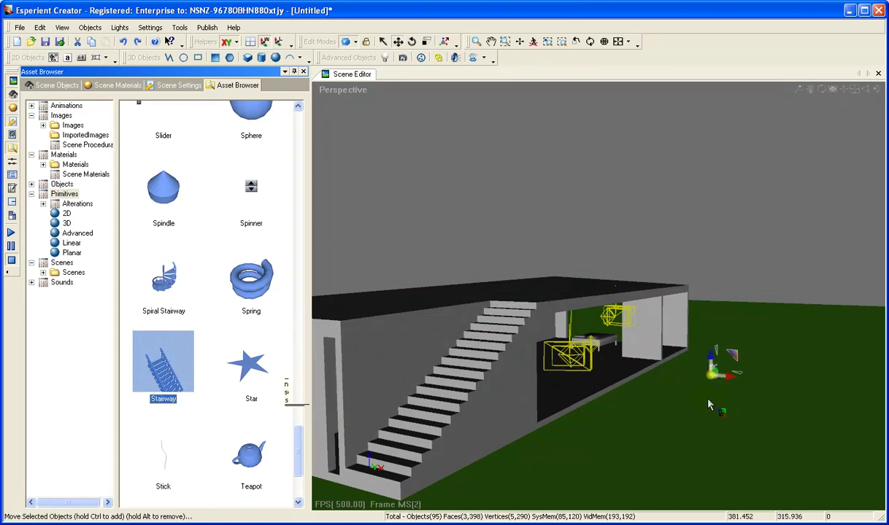
Scale the new stairway up to a little taller than the house and display its object properties.
{"action": "scroll", "coordinate": [718, 380], "scroll_direction": "up", "scroll_amount": 5}
{"action": "left_click", "coordinate": [816, 197]}
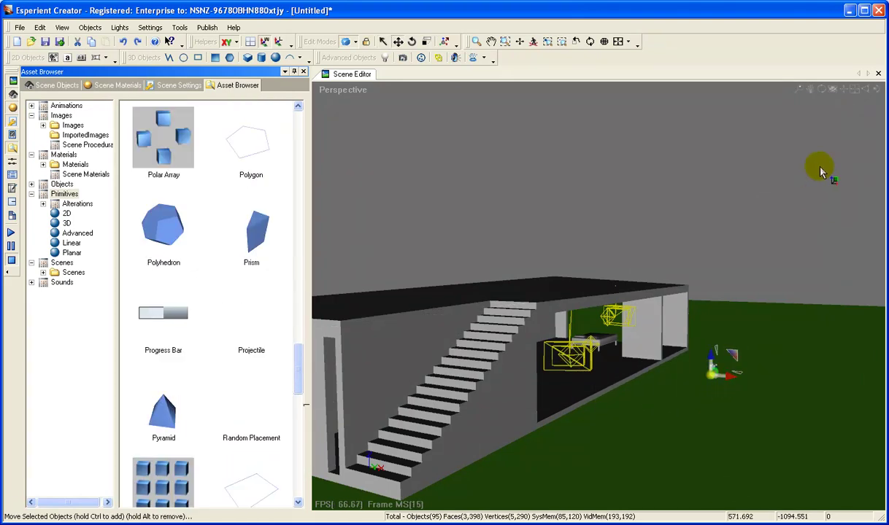
{"action": "left_click_drag", "start_coordinate": [799, 88], "coordinate": [810, 190]}
{"action": "middle_click_drag", "start_coordinate": [784, 325], "coordinate": [744, 325]}
{"action": "scroll", "coordinate": [613, 394], "scroll_direction": "up", "scroll_amount": 5}
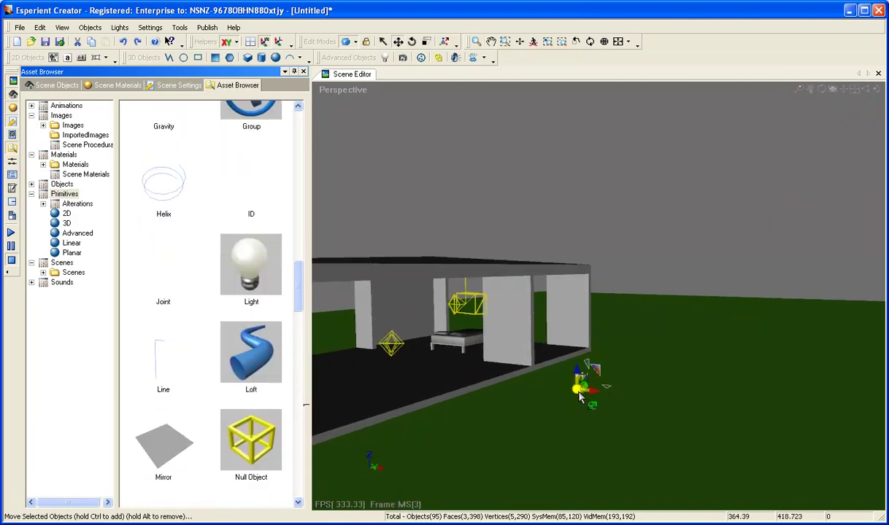
{"action": "left_click", "coordinate": [426, 42]}
{"action": "left_click_drag", "start_coordinate": [578, 375], "coordinate": [562, 284]}
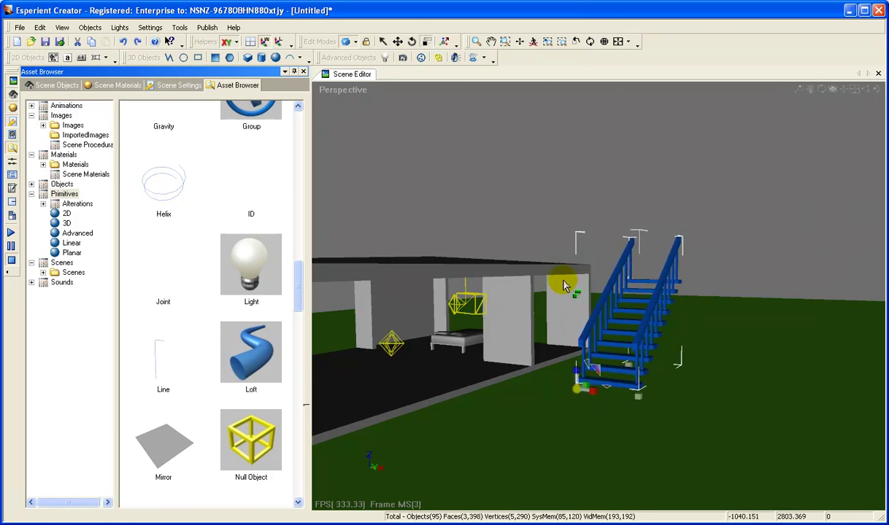
{"action": "left_click", "coordinate": [53, 86]}
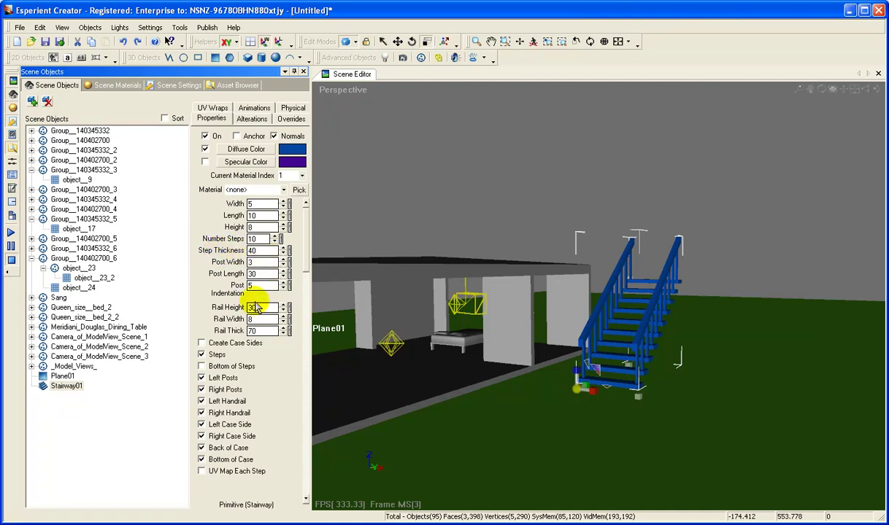
Turn off the left and right posts and the left and right handrails of the new stairway.
{"action": "left_click", "coordinate": [202, 378]}
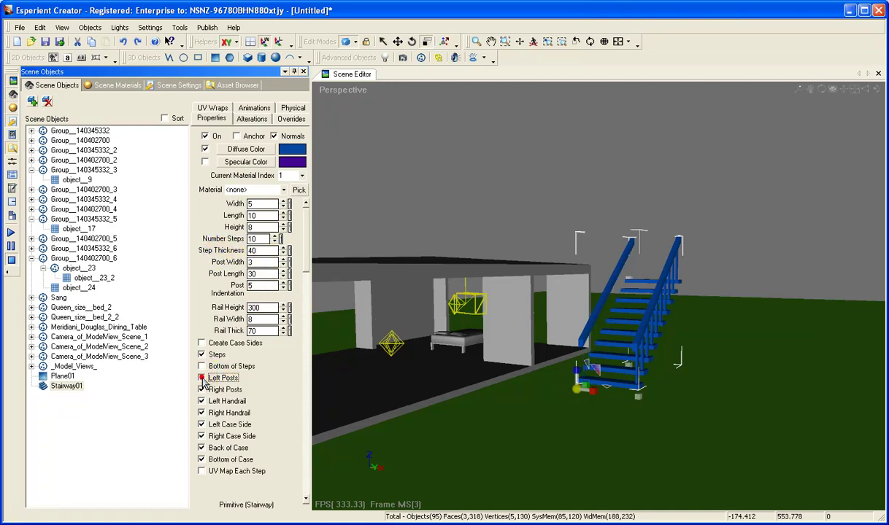
{"action": "left_click", "coordinate": [202, 390]}
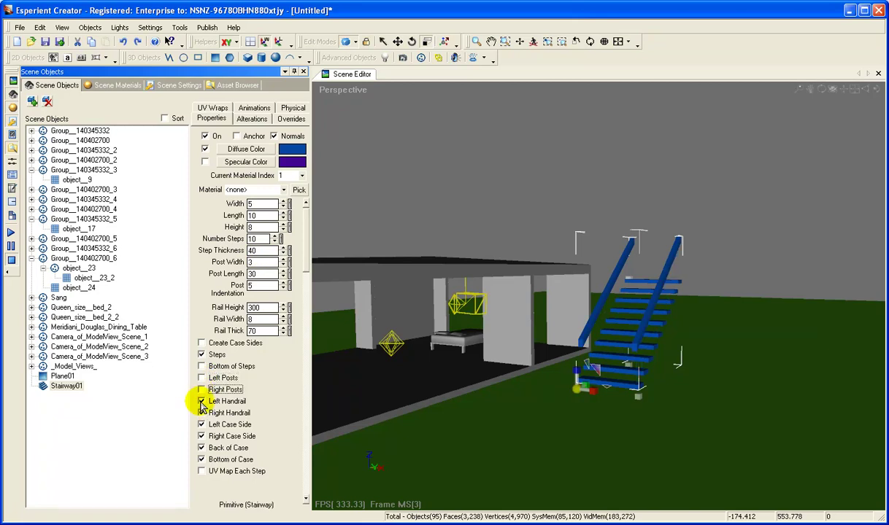
{"action": "left_click", "coordinate": [202, 402]}
{"action": "left_click", "coordinate": [201, 413]}
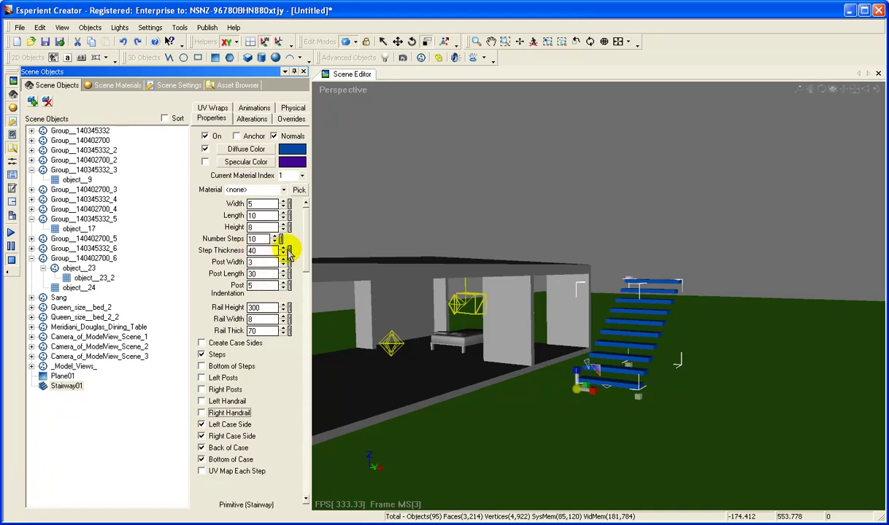
Set the stairway's step thickness to 16.6, its width to 7 and its height to 9.
{"action": "mouse_move", "coordinate": [289, 252]}
{"action": "left_mouse_down"}
{"action": "mouse_move", "coordinate": [290, 230]}
{"action": "mouse_move", "coordinate": [290, 253]}
{"action": "left_mouse_up"}
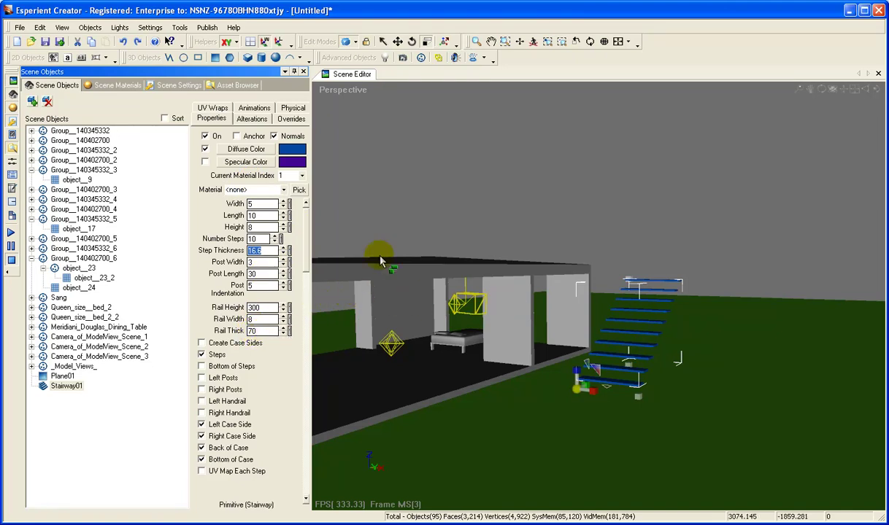
{"action": "left_click", "coordinate": [284, 202]}
{"action": "left_click", "coordinate": [284, 202]}
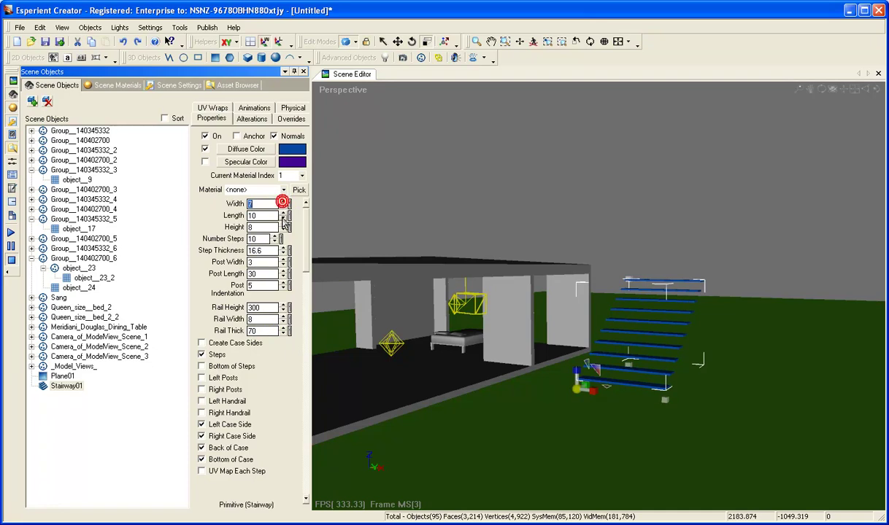
{"action": "left_click", "coordinate": [284, 225]}
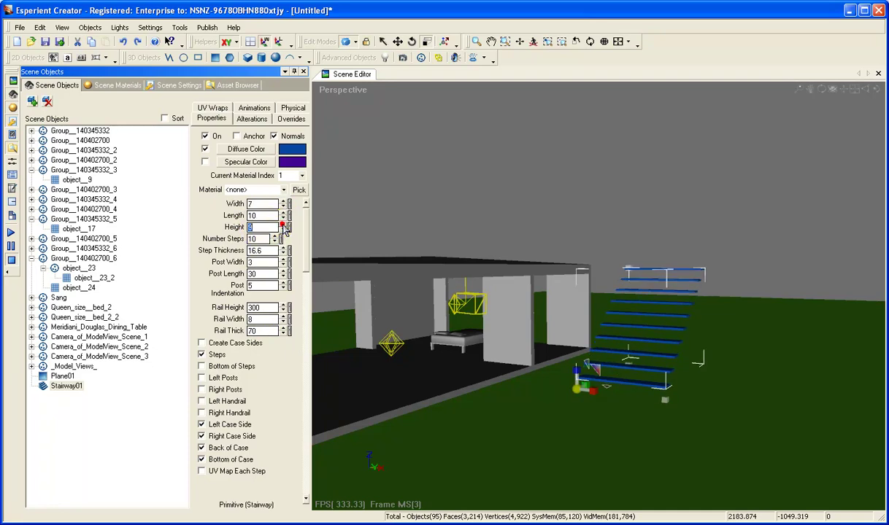
Increase the stairway's number of steps to 16.
{"action": "left_click", "coordinate": [276, 239]}
{"action": "left_click", "coordinate": [276, 239]}
{"action": "left_click", "coordinate": [276, 239]}
{"action": "left_click", "coordinate": [277, 240]}
{"action": "left_click", "coordinate": [276, 241]}
{"action": "left_click", "coordinate": [276, 241]}
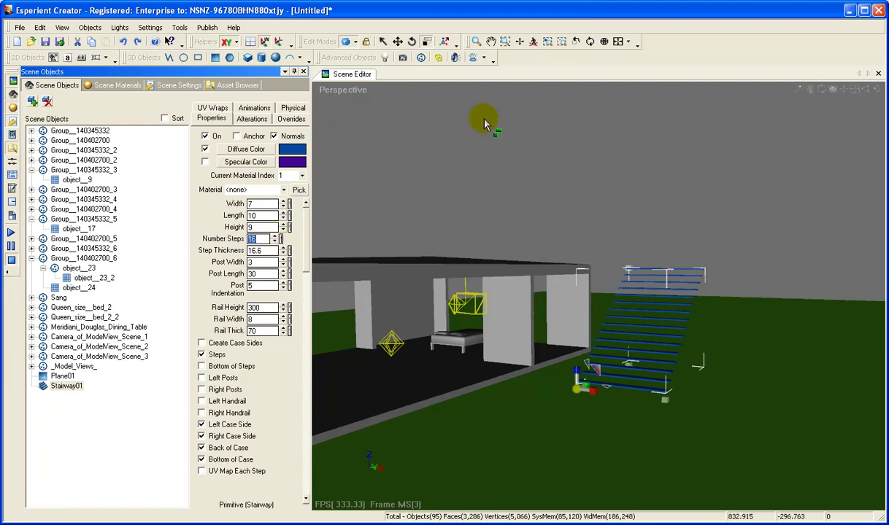
Rotate the stairway on the grass so that its steps rise toward the house roof.
{"action": "left_click", "coordinate": [413, 42]}
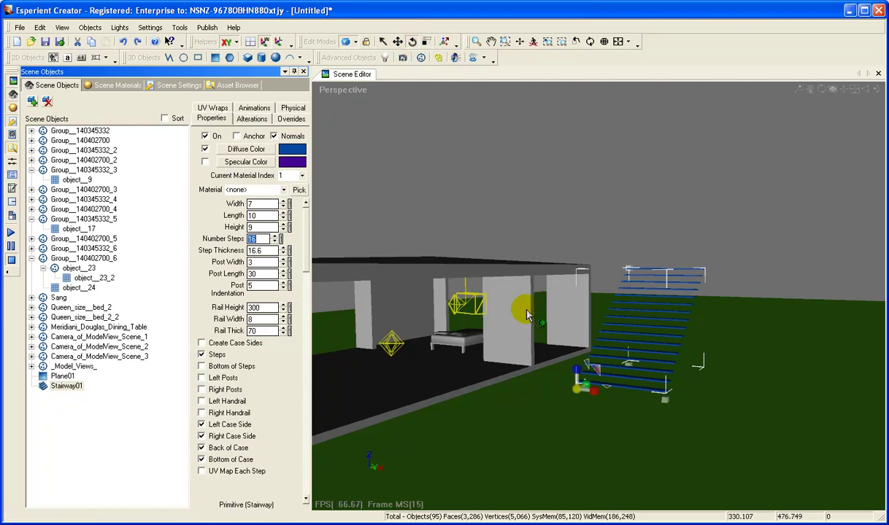
{"action": "left_click", "coordinate": [579, 387]}
{"action": "left_click_drag", "start_coordinate": [603, 388], "coordinate": [570, 178]}
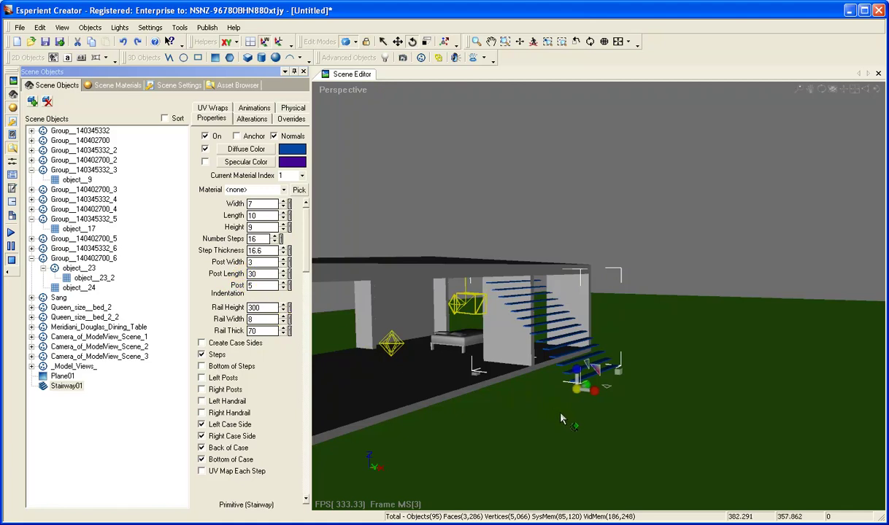
Play the scene and walk up and back down the stairway to test climbing to the roof.
{"action": "left_click", "coordinate": [11, 232]}
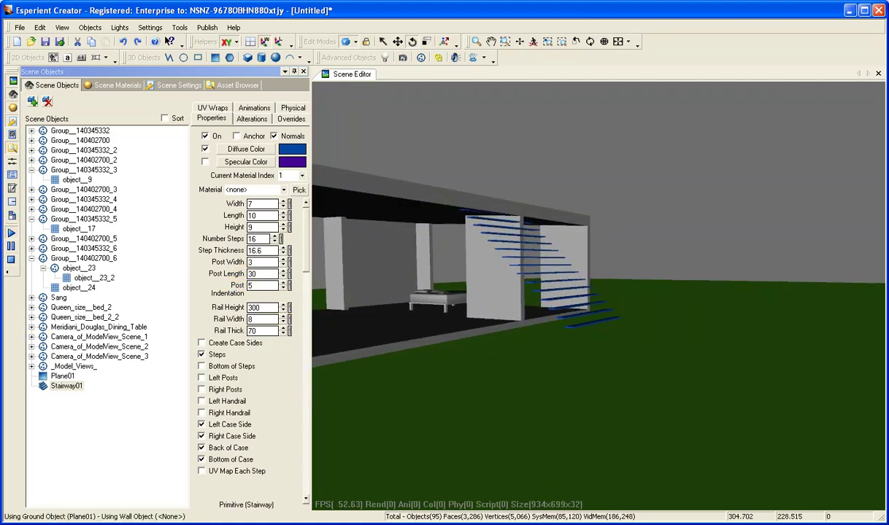
{"action": "left_click_drag", "start_coordinate": [637, 367], "coordinate": [651, 367]}
{"action": "key", "text": "Left"}
{"action": "key", "text": "Right"}
{"action": "key", "text": "Up"}
{"action": "key", "text": "Up"}
{"action": "key", "text": "Left"}
{"action": "key", "text": "Up"}
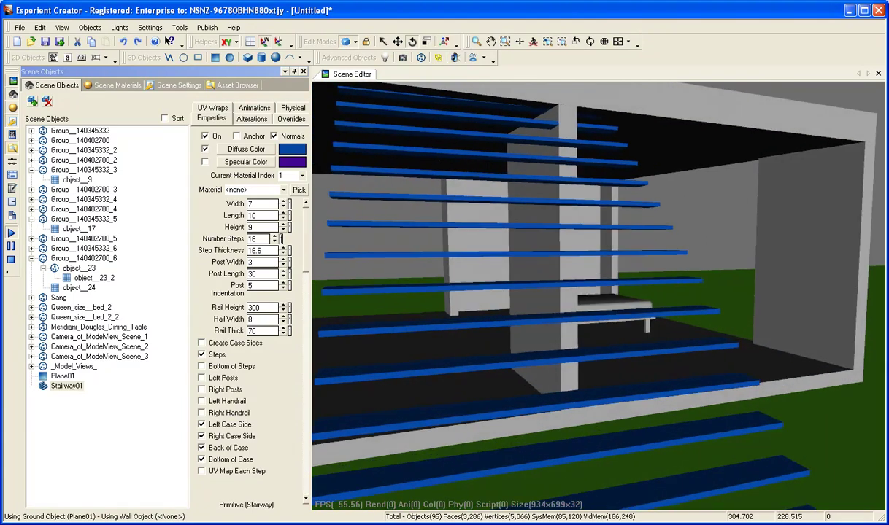
{"action": "key", "text": "Up"}
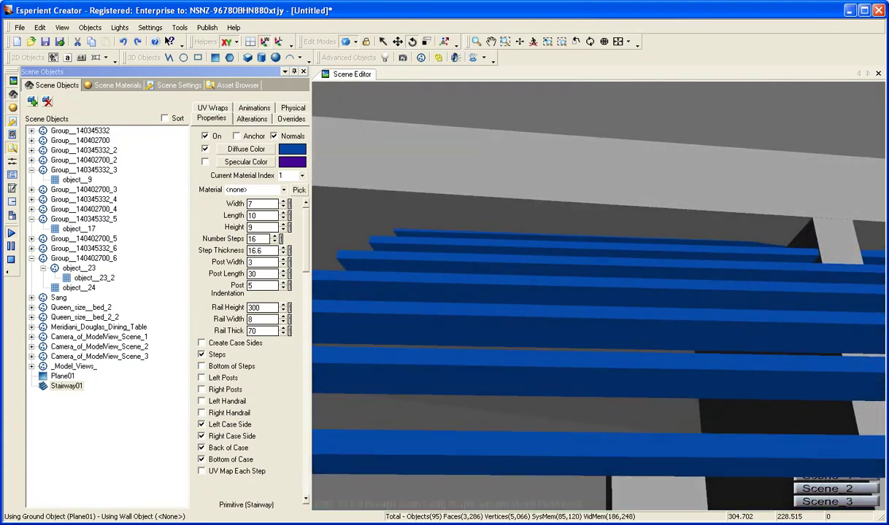
{"action": "key", "text": "Down"}
{"action": "key", "text": "Down"}
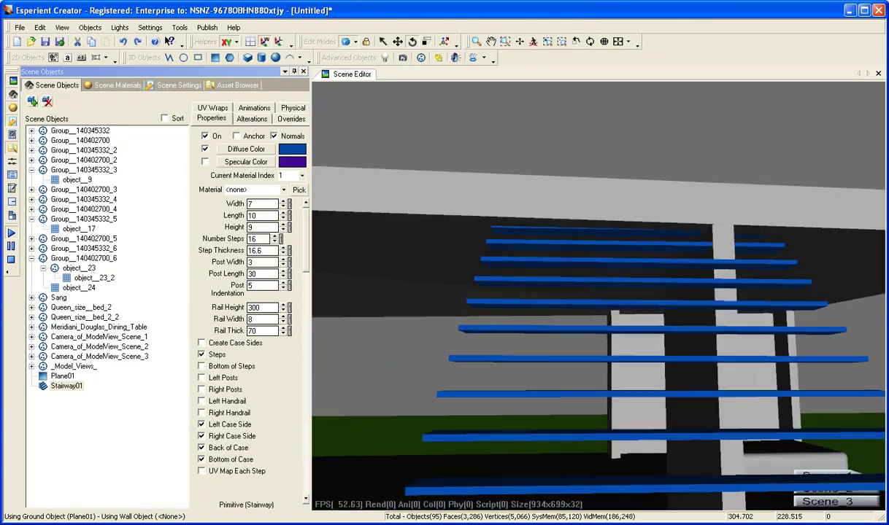